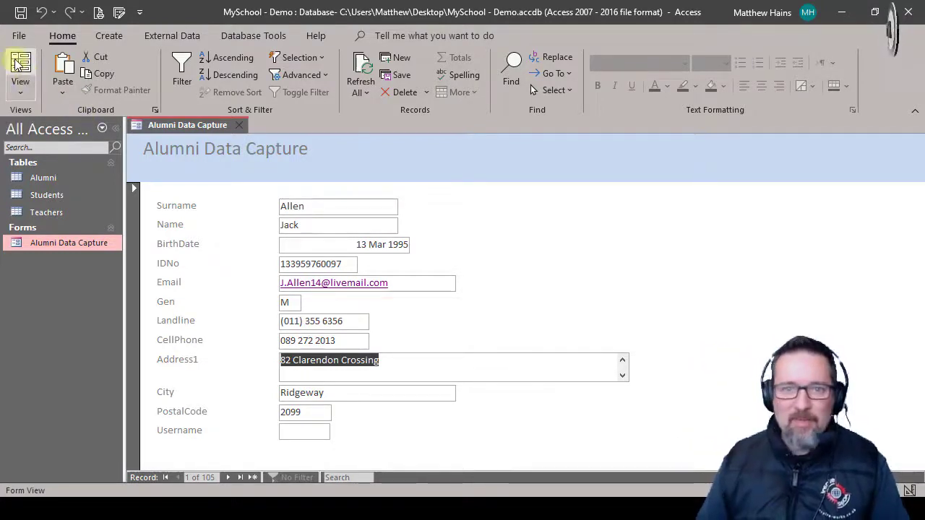
# - View the Alumni Data Capture form in Form View, Layout View and Design View in turn
pyautogui.click(22, 93)
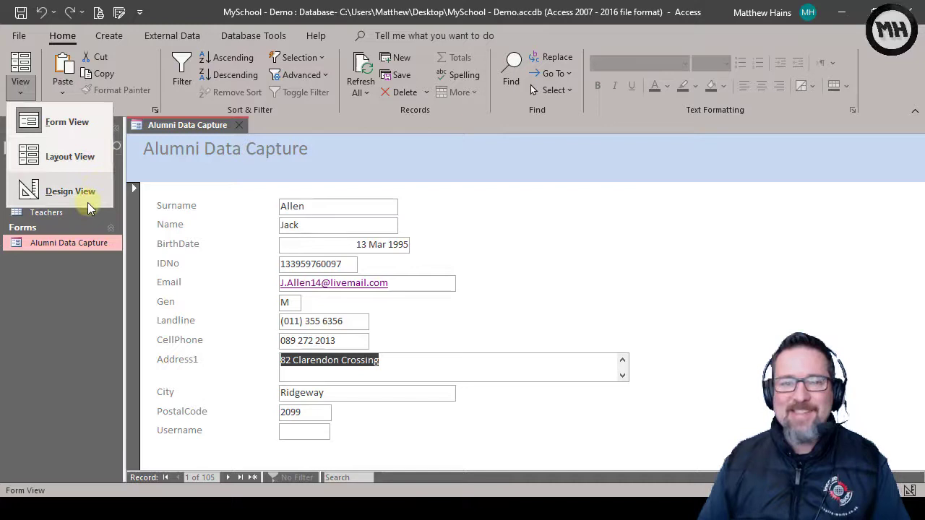
pyautogui.click(92, 123)
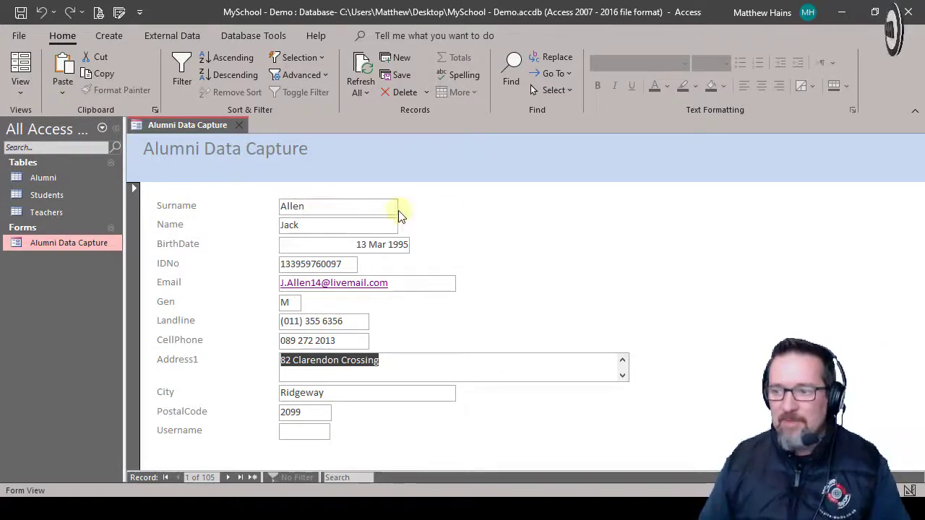
pyautogui.click(22, 90)
pyautogui.click(61, 157)
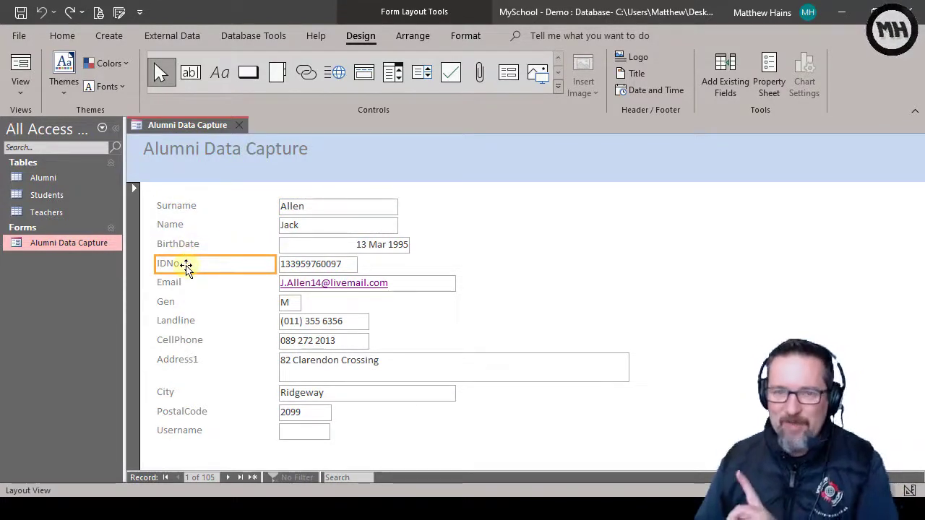
pyautogui.click(26, 95)
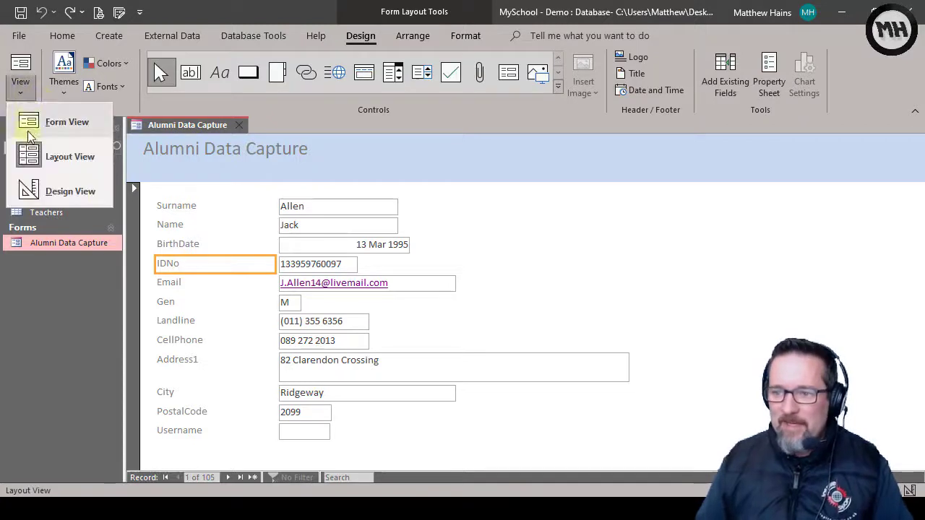
pyautogui.click(58, 194)
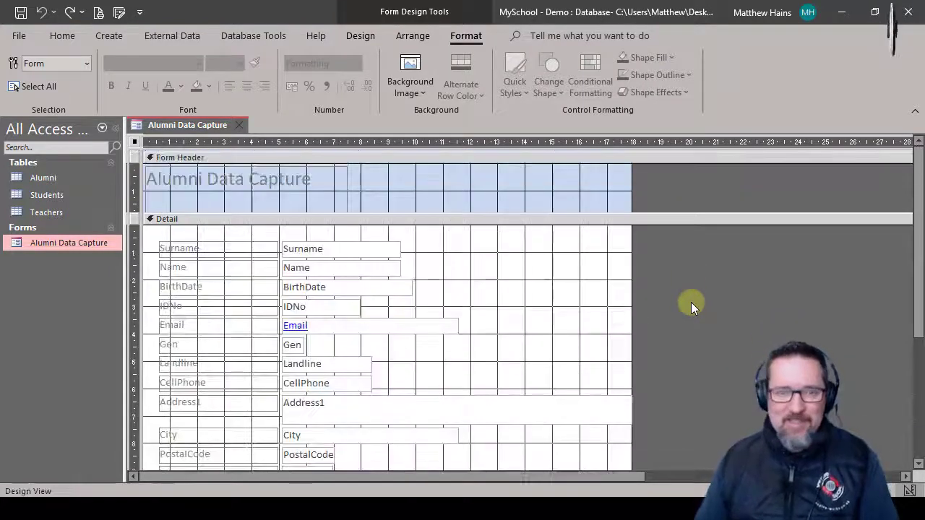
# - Examine the Form Header, Detail and Form Footer sections of the form in Design View
pyautogui.click(320, 159)
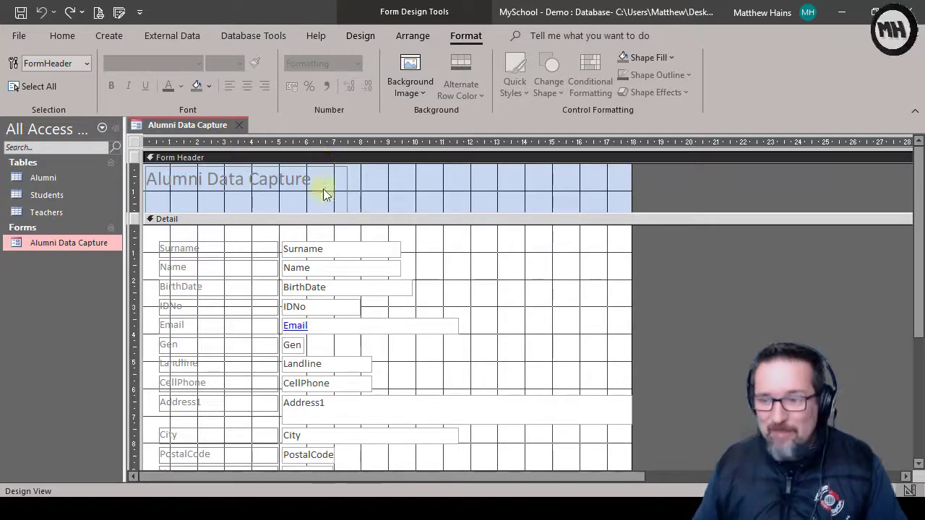
pyautogui.click(273, 219)
pyautogui.scroll(-3, 465, 306)
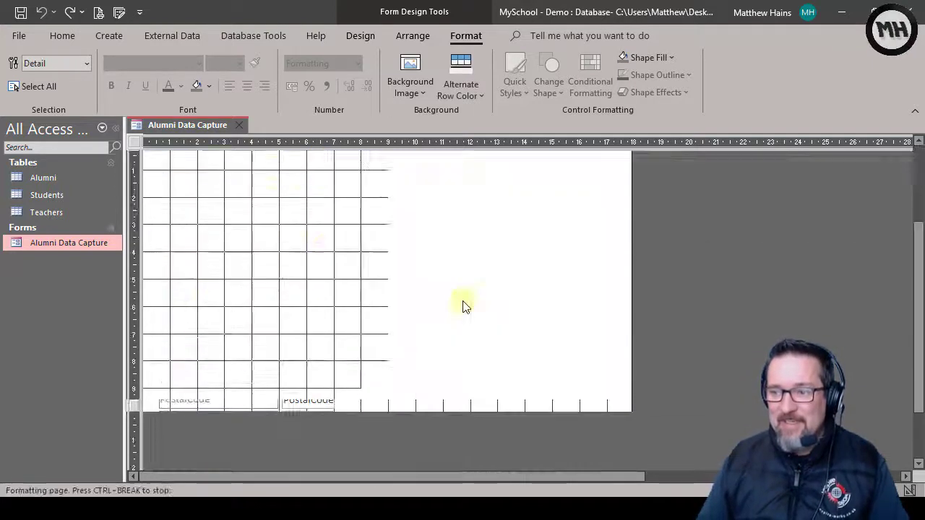
pyautogui.click(254, 407)
pyautogui.scroll(3, 411, 408)
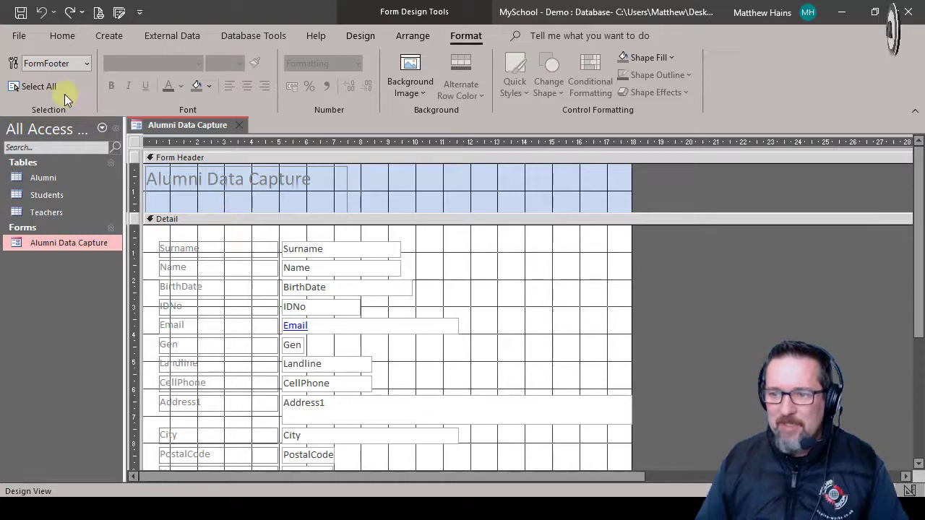
# - Switch the Alumni Data Capture form from Design View to Layout View
pyautogui.click(63, 36)
pyautogui.click(20, 85)
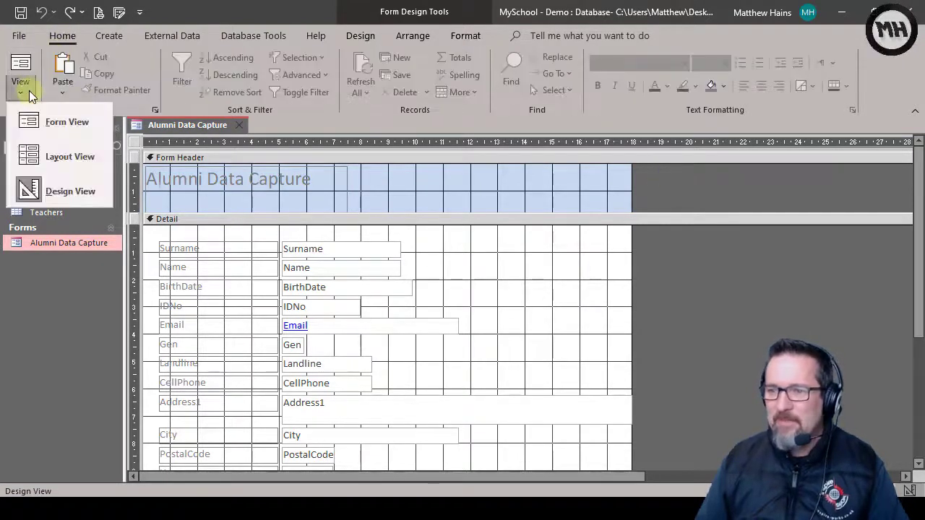
pyautogui.click(52, 157)
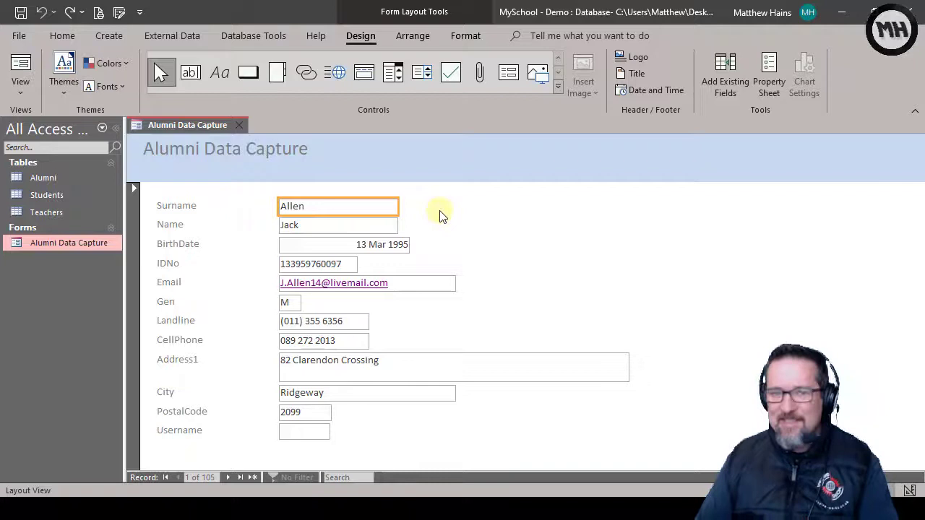
# - Format the Surname label with a dark blue font colour, bold and font size 12
pyautogui.click(185, 207)
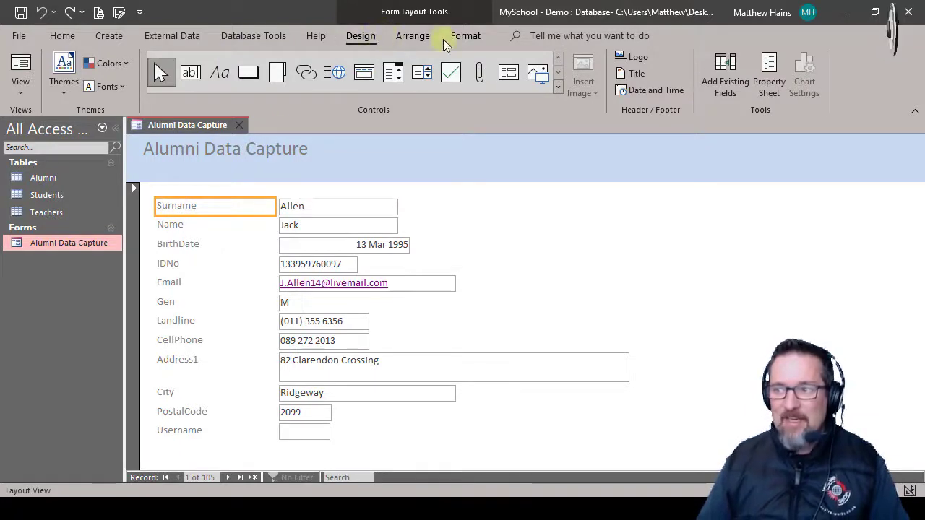
pyautogui.click(418, 36)
pyautogui.click(466, 38)
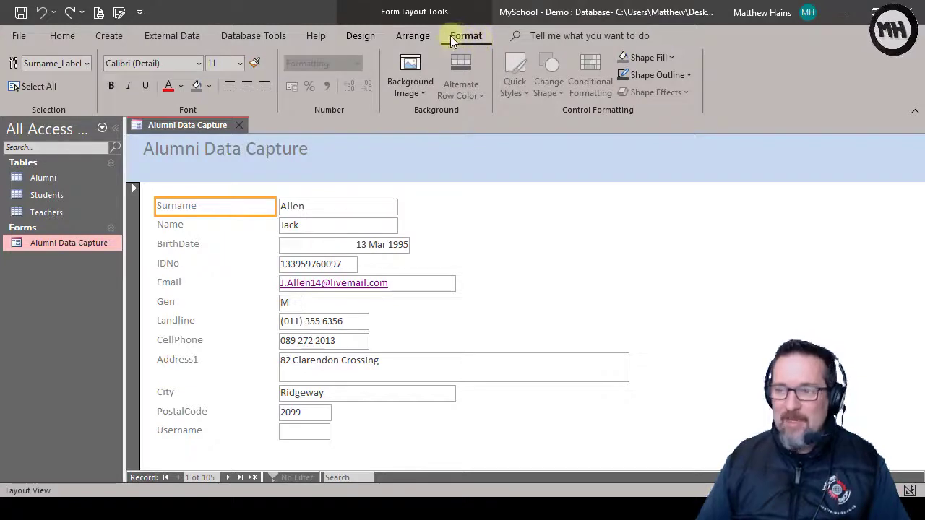
pyautogui.click(181, 86)
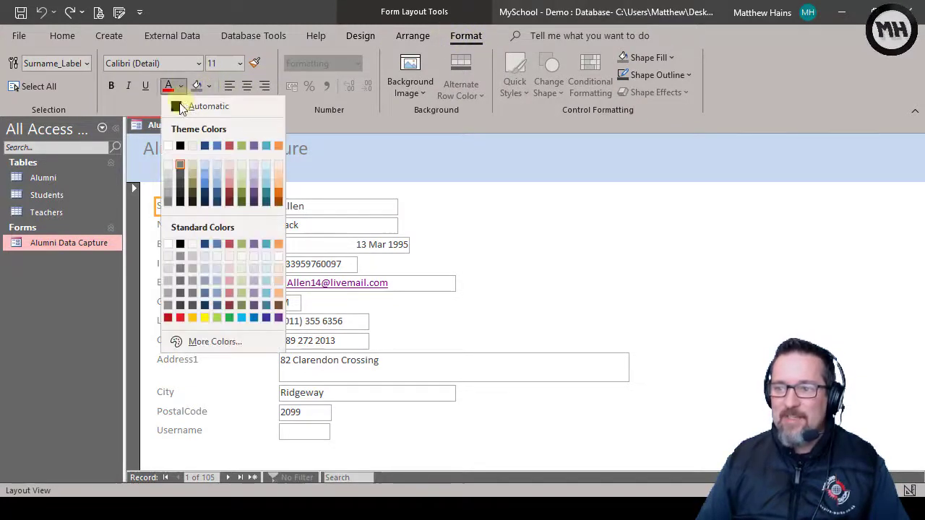
pyautogui.click(204, 243)
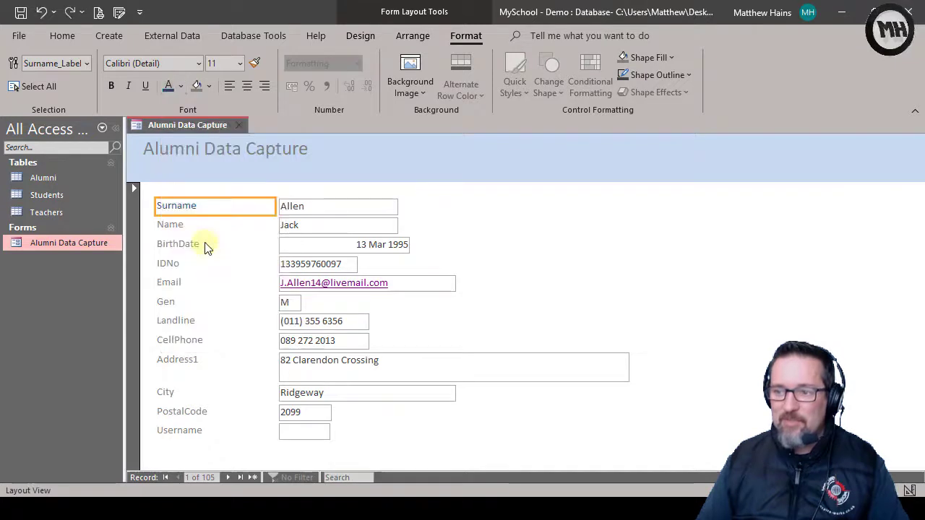
pyautogui.click(112, 86)
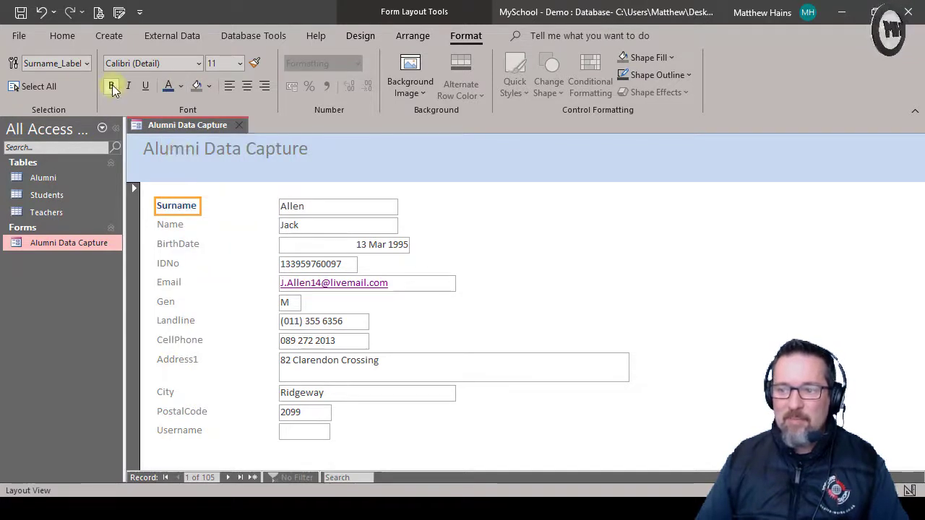
pyautogui.click(240, 63)
pyautogui.click(228, 147)
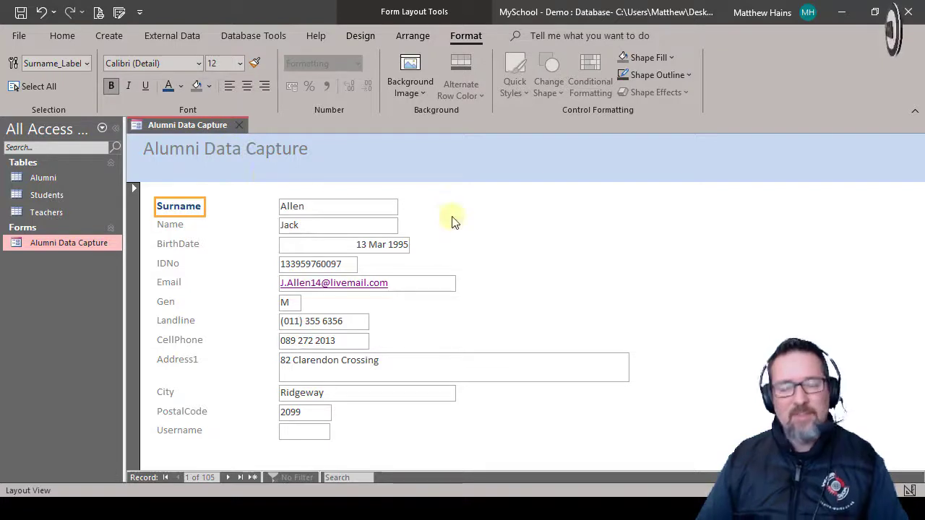
pyautogui.click(454, 222)
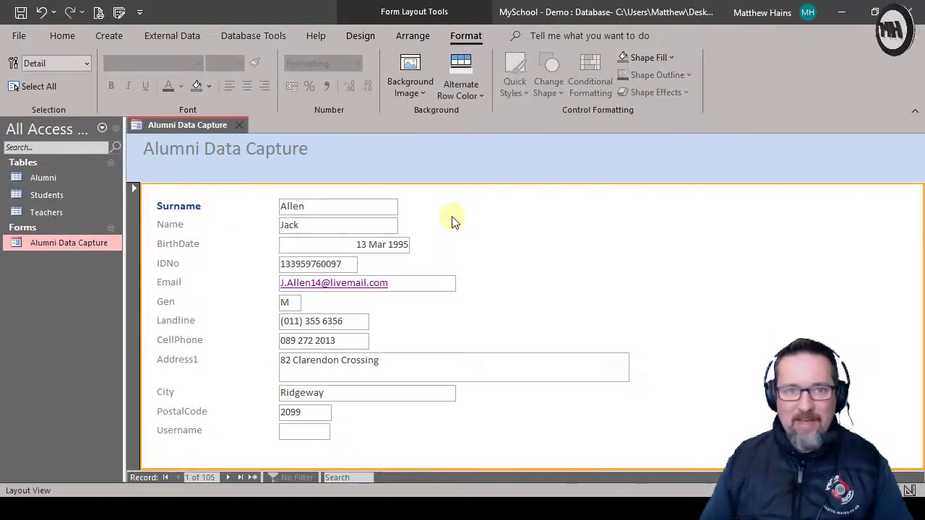
# - Copy the Surname label's formatting to all the other field labels, from Name to Username, with the Format Painter
pyautogui.click(185, 207)
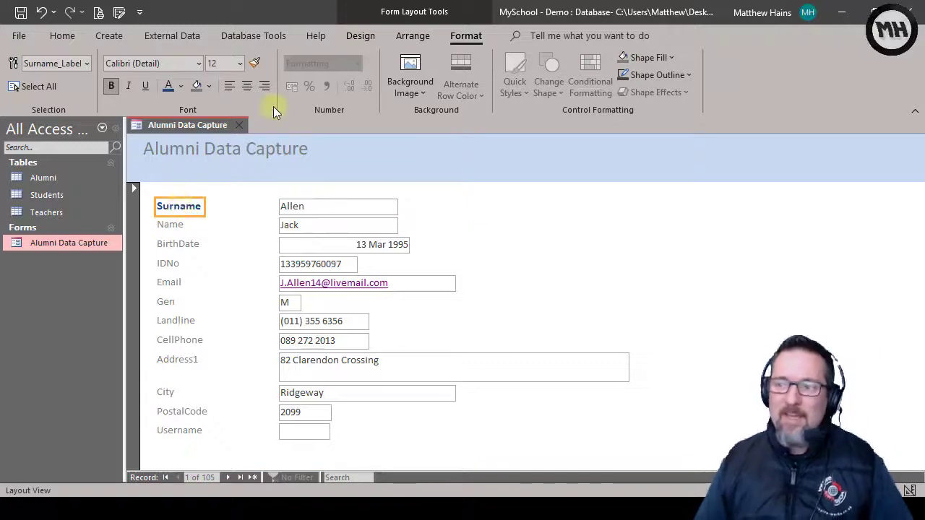
pyautogui.click(254, 63)
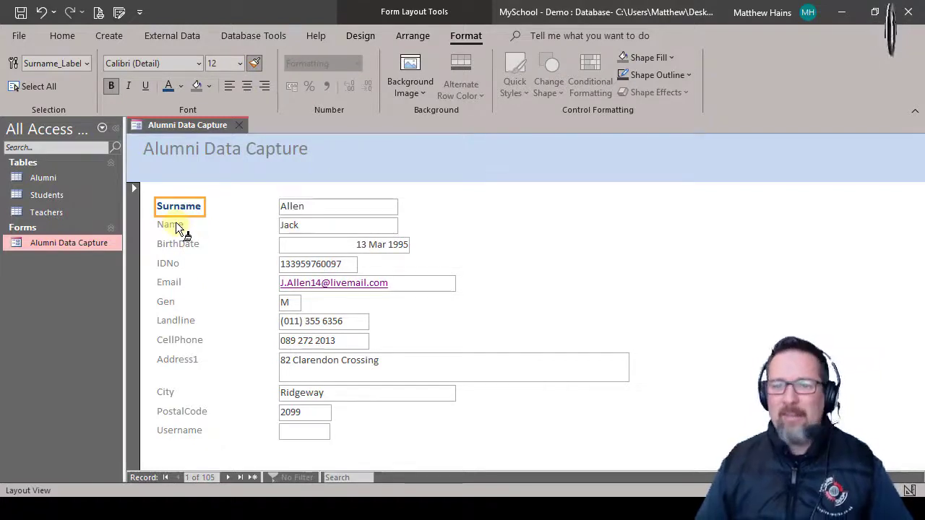
pyautogui.click(256, 64)
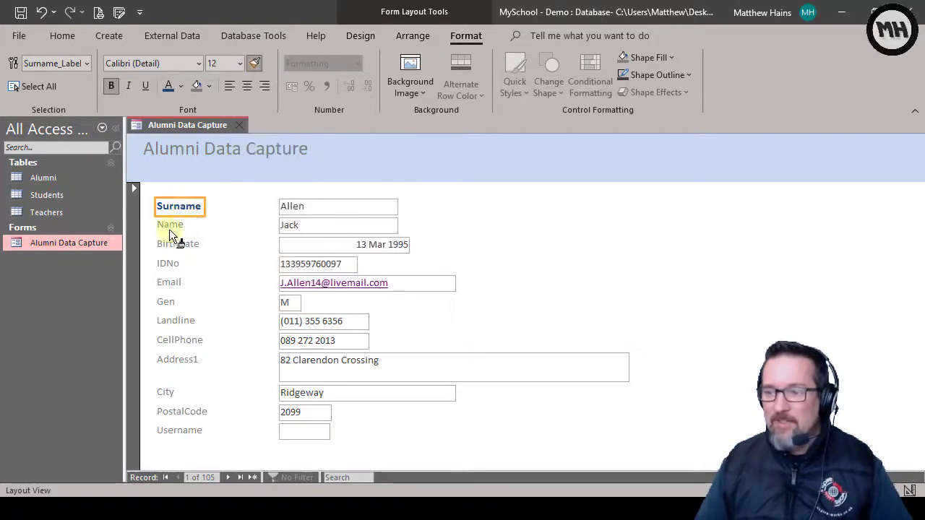
pyautogui.click(173, 227)
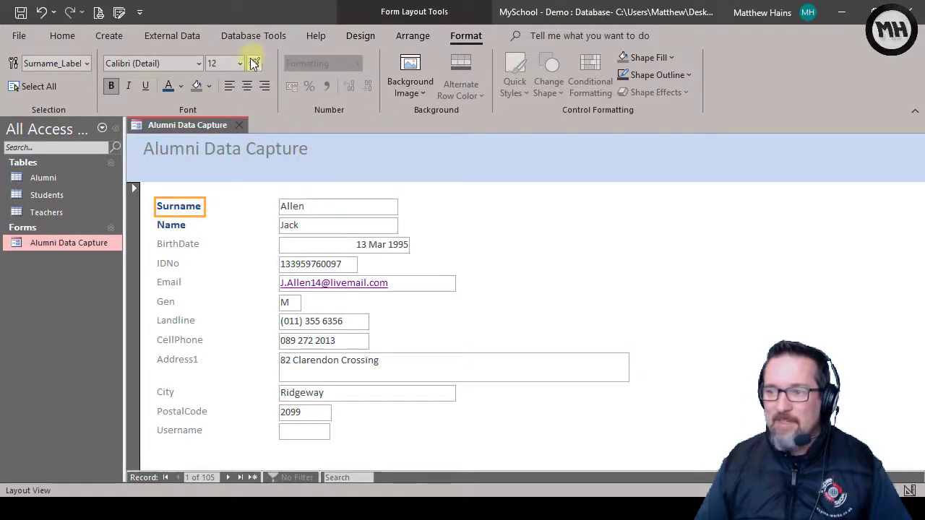
pyautogui.click(254, 64)
pyautogui.click(171, 264)
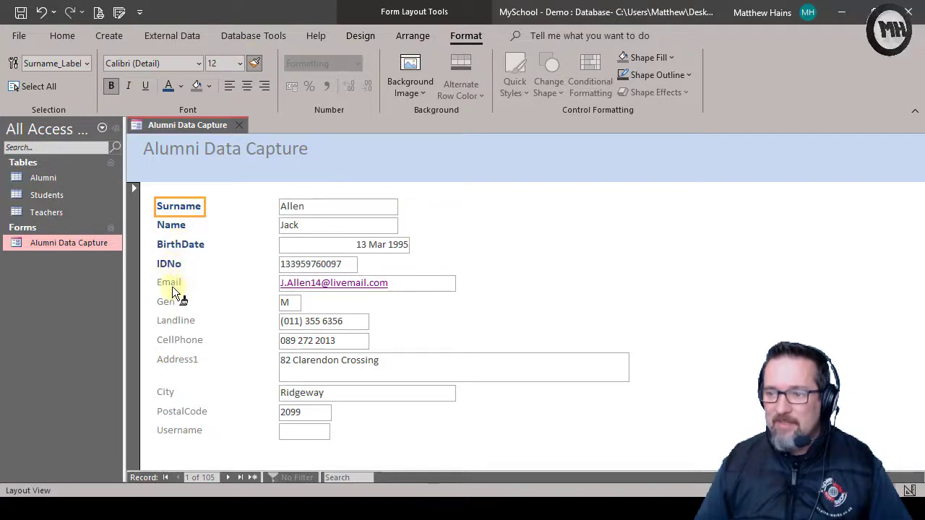
pyautogui.click(173, 282)
pyautogui.click(173, 303)
pyautogui.click(177, 324)
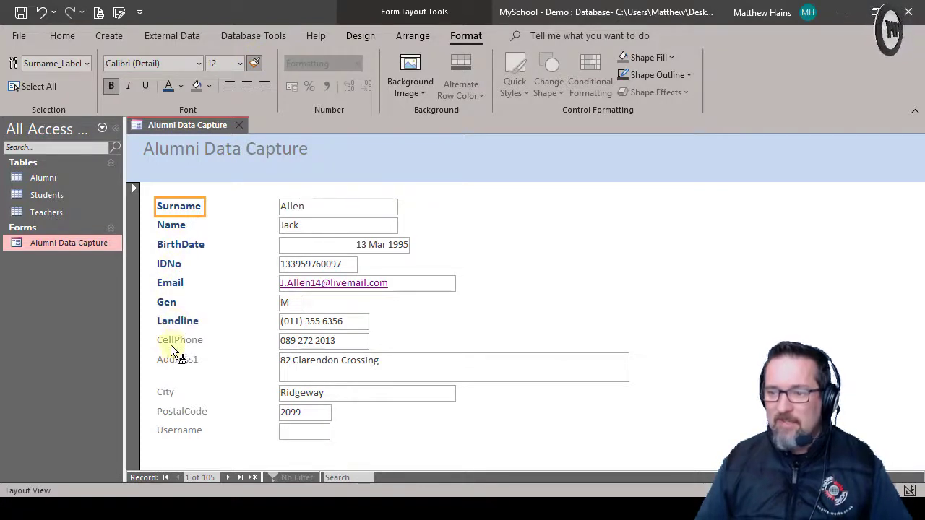
pyautogui.click(173, 343)
pyautogui.click(177, 362)
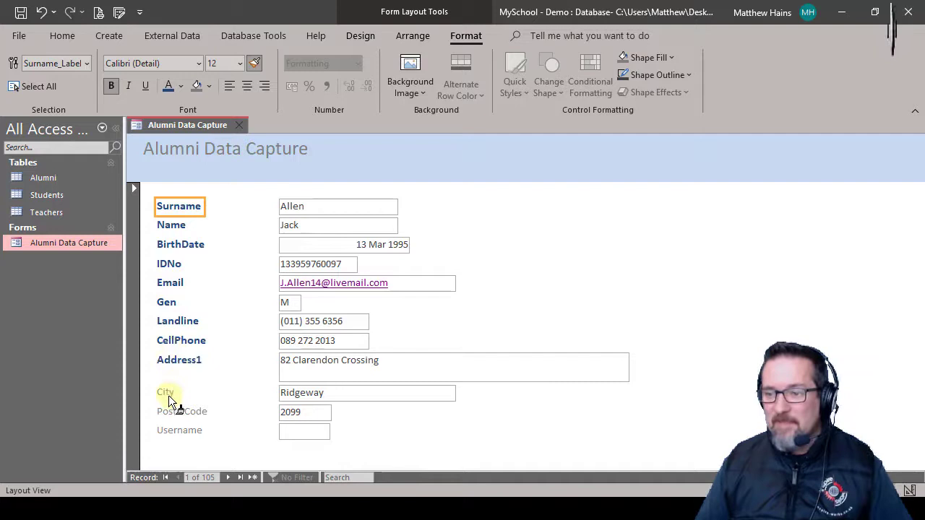
pyautogui.click(173, 396)
pyautogui.click(173, 432)
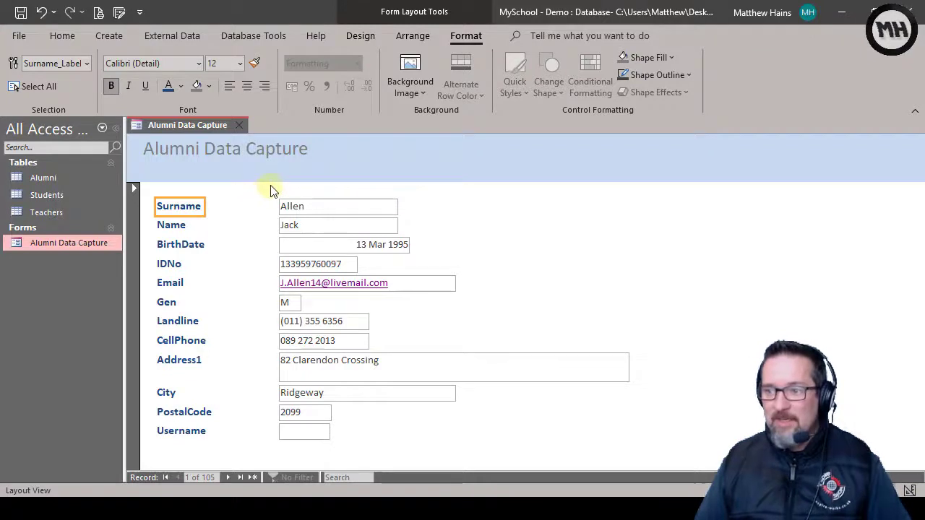
# - Format all the data text boxes together, from Surname to Username, with a red font colour, bold and font size 12
pyautogui.click(285, 206)
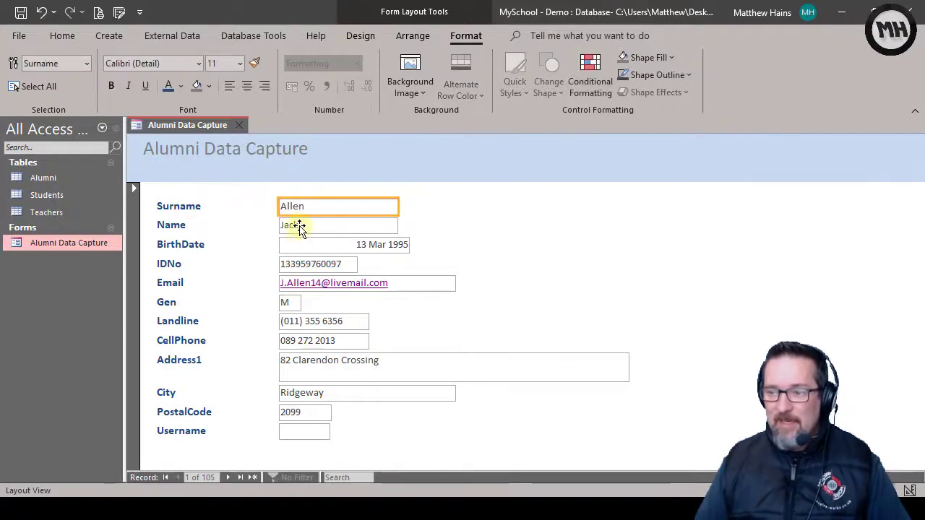
pyautogui.keyDown('shift'); pyautogui.click(299, 226); pyautogui.keyUp('shift')
pyautogui.keyDown('shift'); pyautogui.click(299, 247); pyautogui.keyUp('shift')
pyautogui.keyDown('shift'); pyautogui.click(304, 265); pyautogui.keyUp('shift')
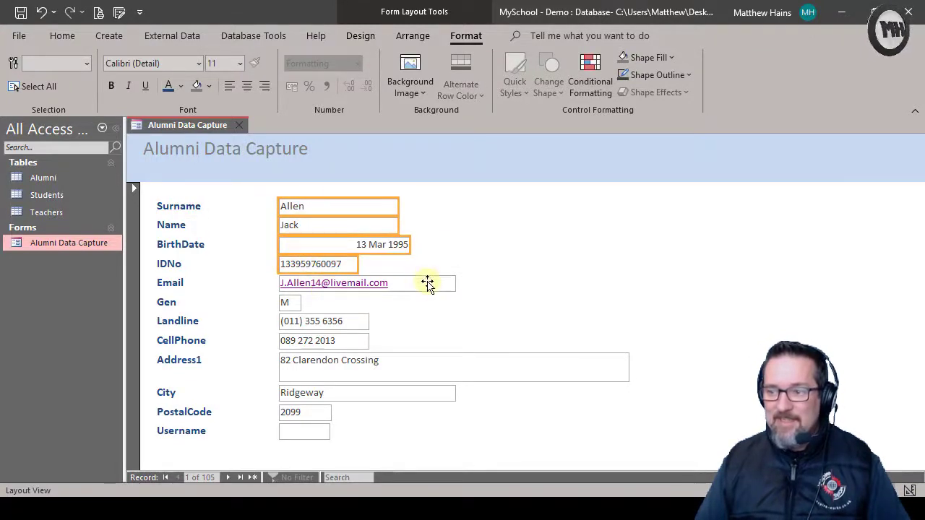
pyautogui.keyDown('shift'); pyautogui.click(427, 283); pyautogui.keyUp('shift')
pyautogui.keyDown('shift'); pyautogui.click(354, 321); pyautogui.keyUp('shift')
pyautogui.keyDown('shift'); pyautogui.click(292, 304); pyautogui.keyUp('shift')
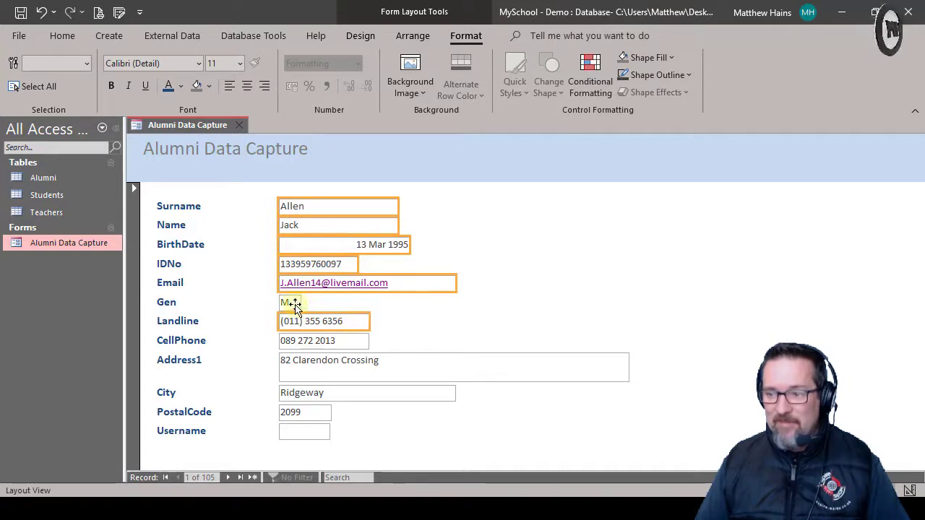
pyautogui.keyDown('shift'); pyautogui.click(388, 369); pyautogui.keyUp('shift')
pyautogui.keyDown('shift'); pyautogui.click(354, 345); pyautogui.keyUp('shift')
pyautogui.keyDown('shift'); pyautogui.click(355, 392); pyautogui.keyUp('shift')
pyautogui.keyDown('shift'); pyautogui.click(320, 413); pyautogui.keyUp('shift')
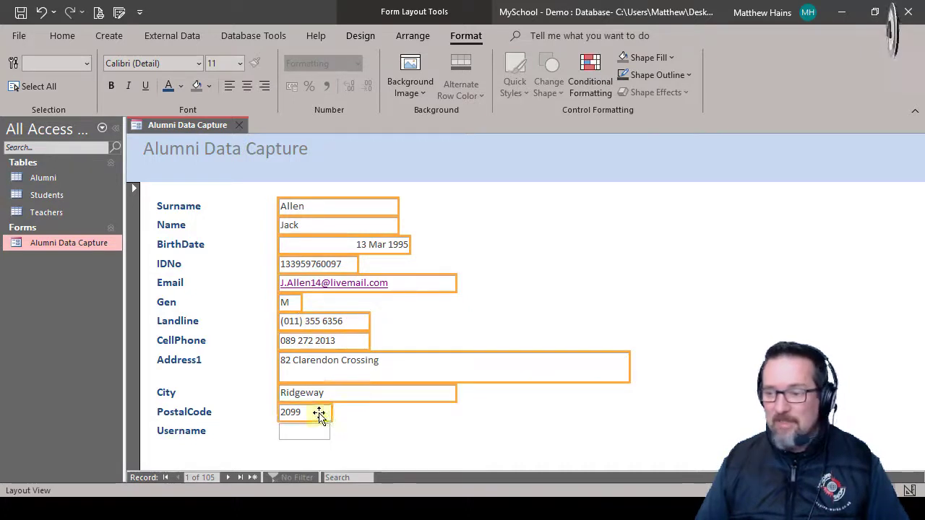
pyautogui.keyDown('shift'); pyautogui.click(313, 431); pyautogui.keyUp('shift')
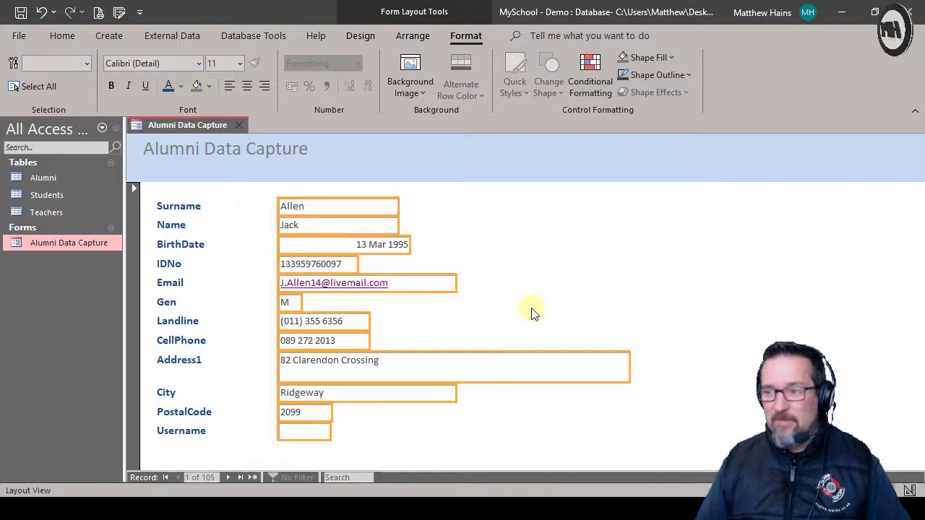
pyautogui.click(181, 88)
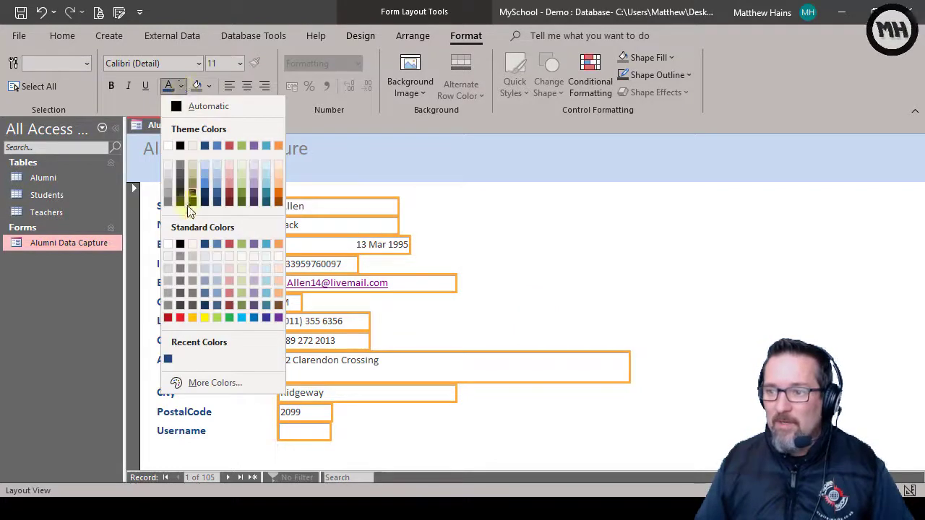
pyautogui.click(181, 318)
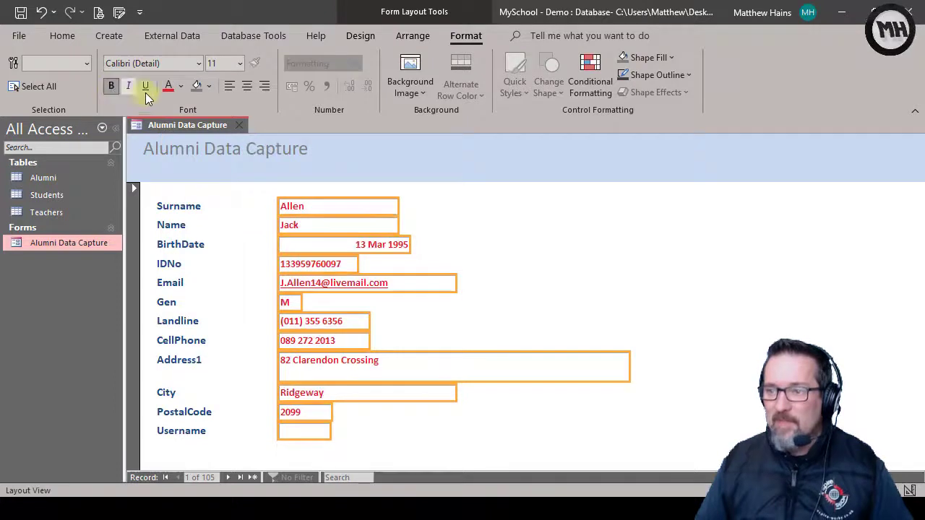
pyautogui.click(241, 64)
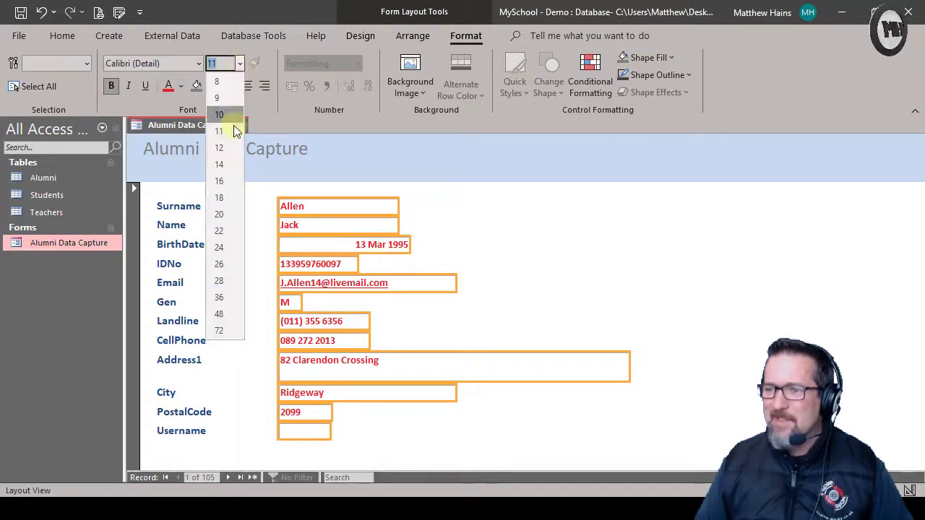
pyautogui.click(231, 148)
pyautogui.click(524, 231)
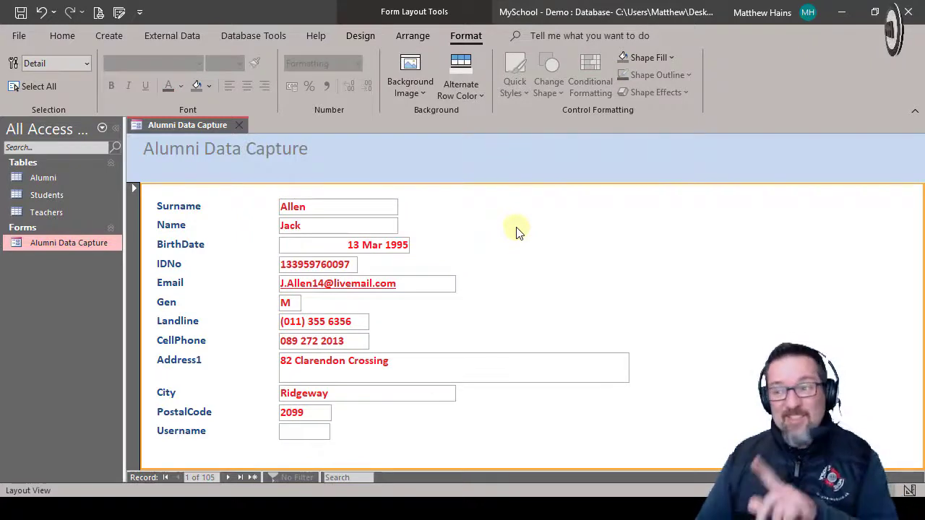
# - Narrow the Surname, Name and BirthDate text boxes, and widen the IDNo text box to line up with the Name box
pyautogui.click(371, 207)
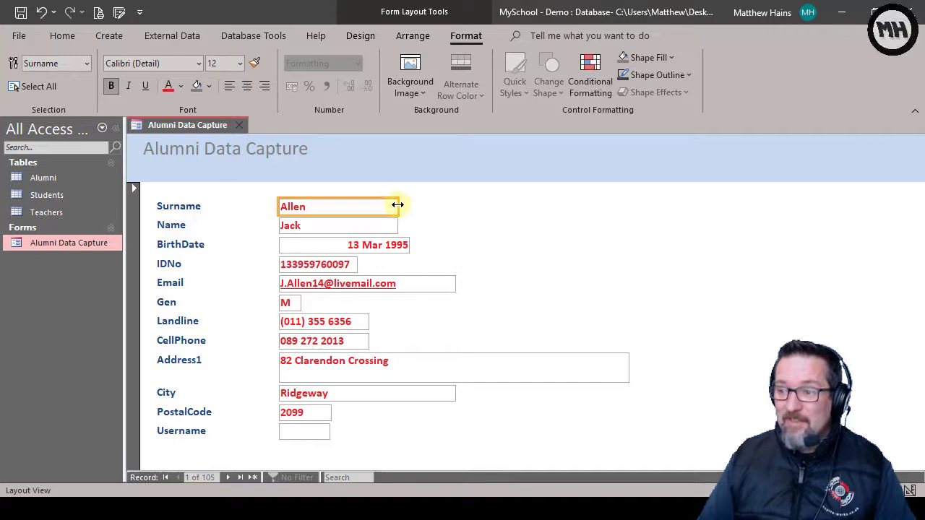
pyautogui.moveTo(397, 205); pyautogui.dragTo(382, 224)
pyautogui.click(389, 226)
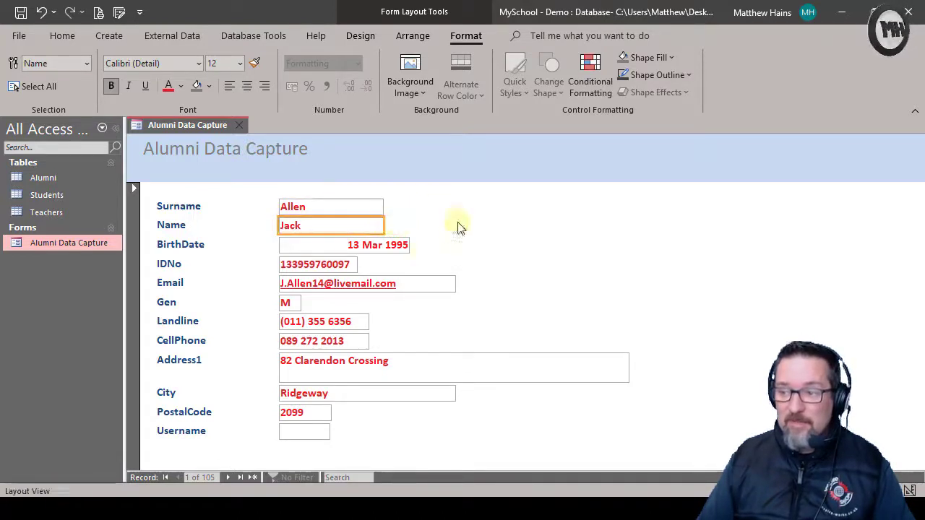
pyautogui.click(326, 248)
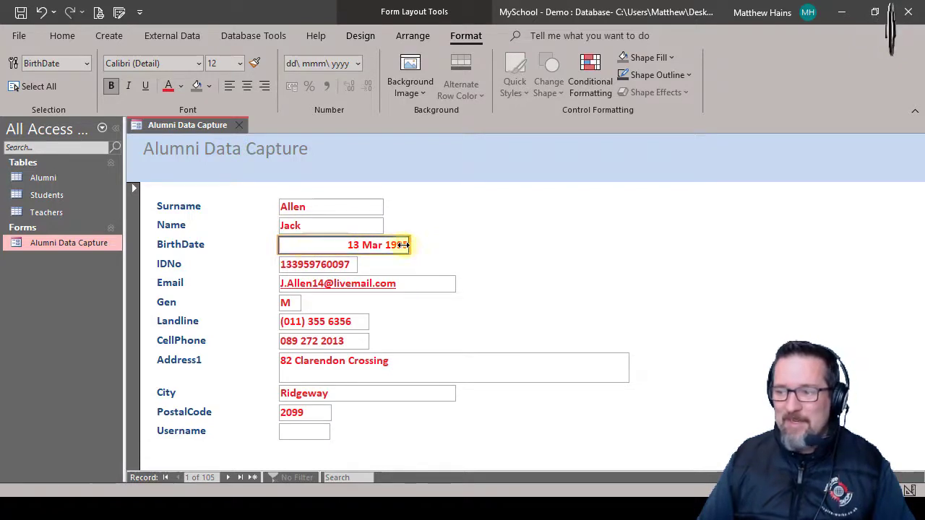
pyautogui.moveTo(348, 244); pyautogui.dragTo(359, 245)
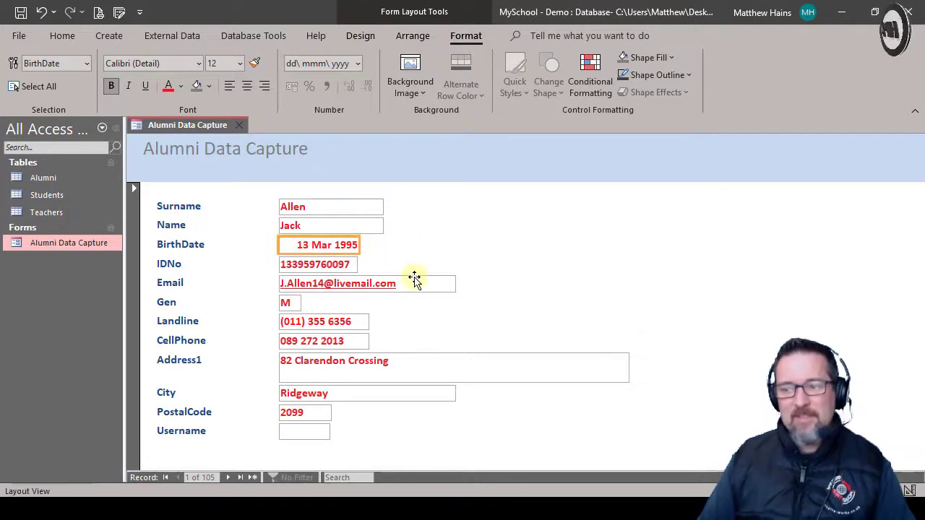
pyautogui.click(356, 264)
pyautogui.moveTo(382, 261); pyautogui.dragTo(383, 262)
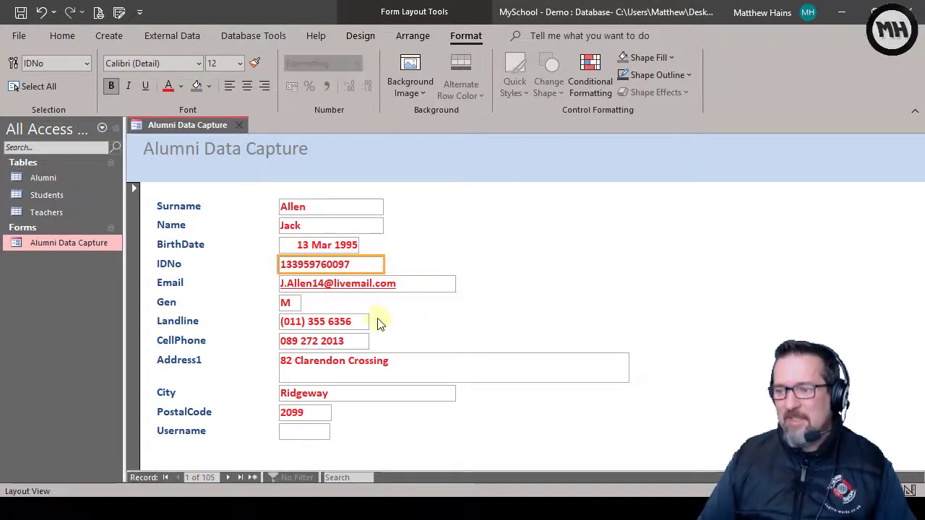
# - Narrow the Address1 text box to the width of the Email box and the City text box to the width of the Surname box
pyautogui.click(542, 372)
pyautogui.moveTo(627, 367); pyautogui.dragTo(628, 366)
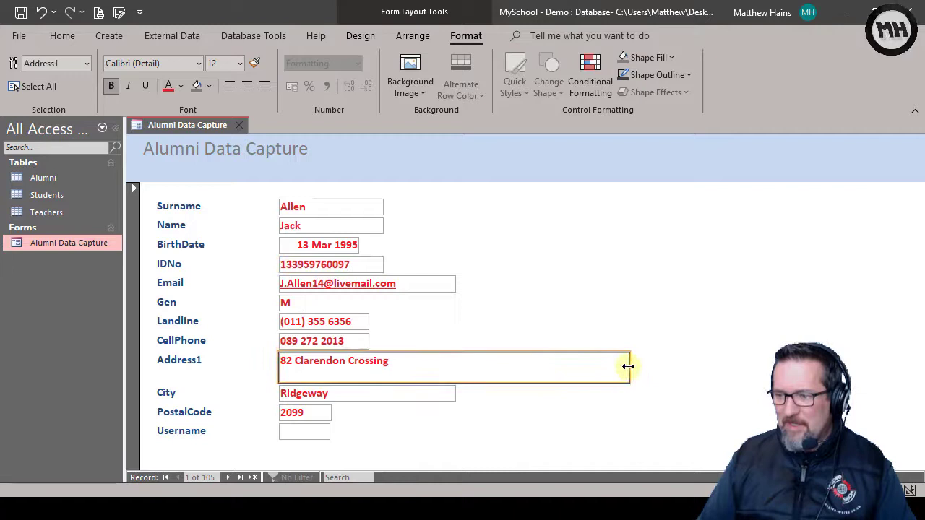
pyautogui.moveTo(455, 366); pyautogui.dragTo(442, 394)
pyautogui.click(448, 395)
pyautogui.moveTo(384, 394); pyautogui.dragTo(384, 393)
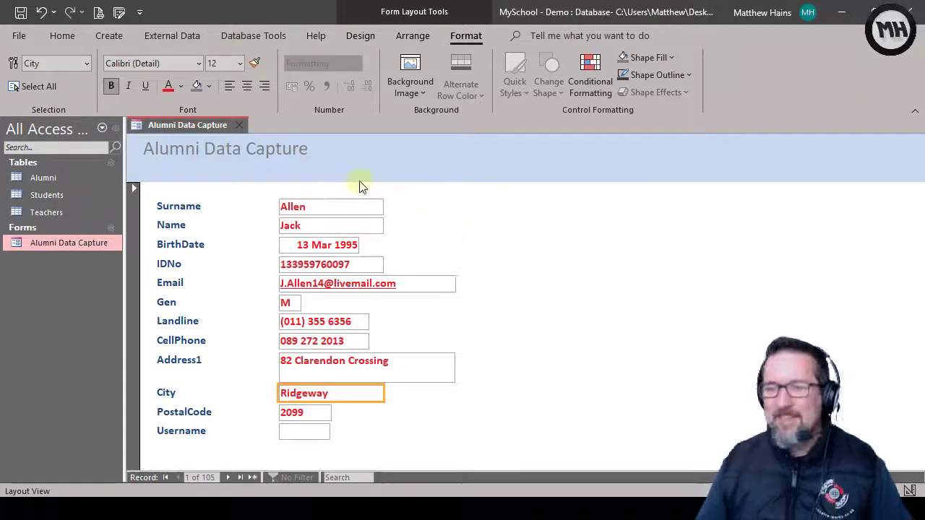
pyautogui.click(467, 213)
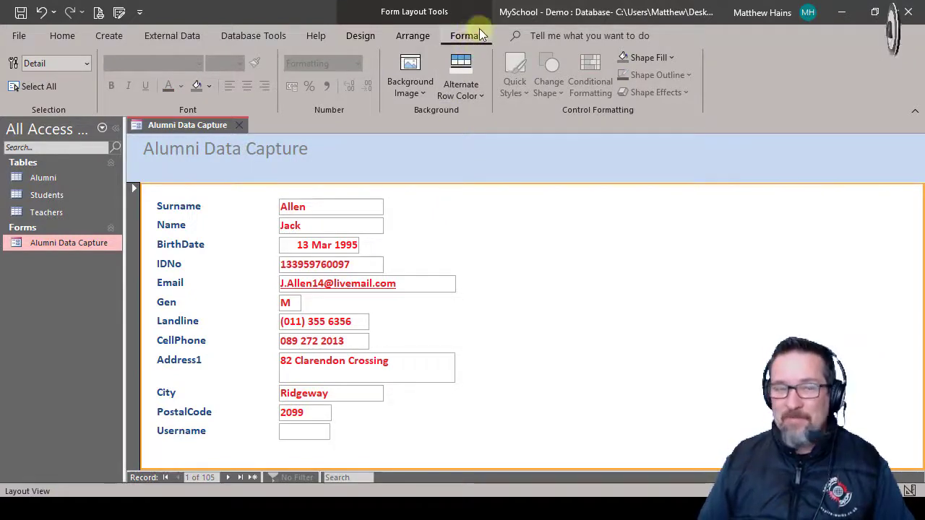
# - Add coa.png from the Desktop folder as the form's background image
pyautogui.click(415, 94)
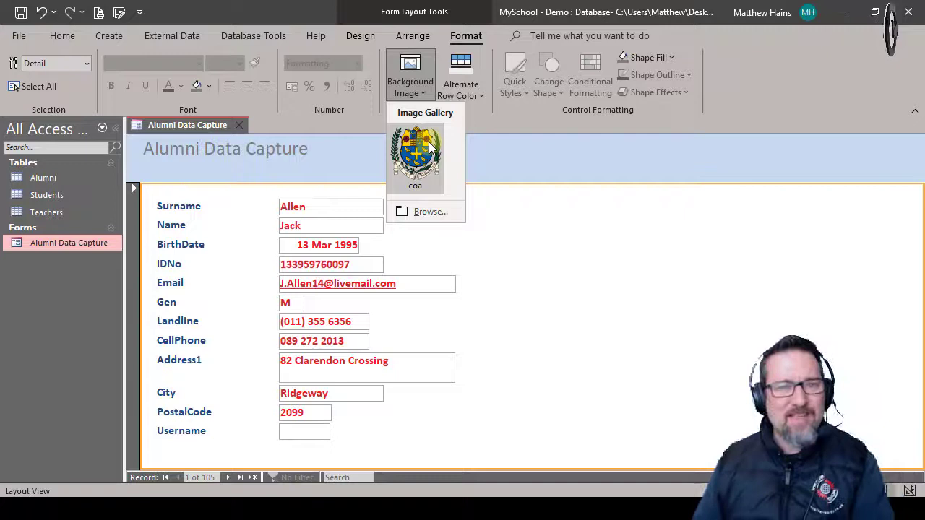
pyautogui.click(425, 211)
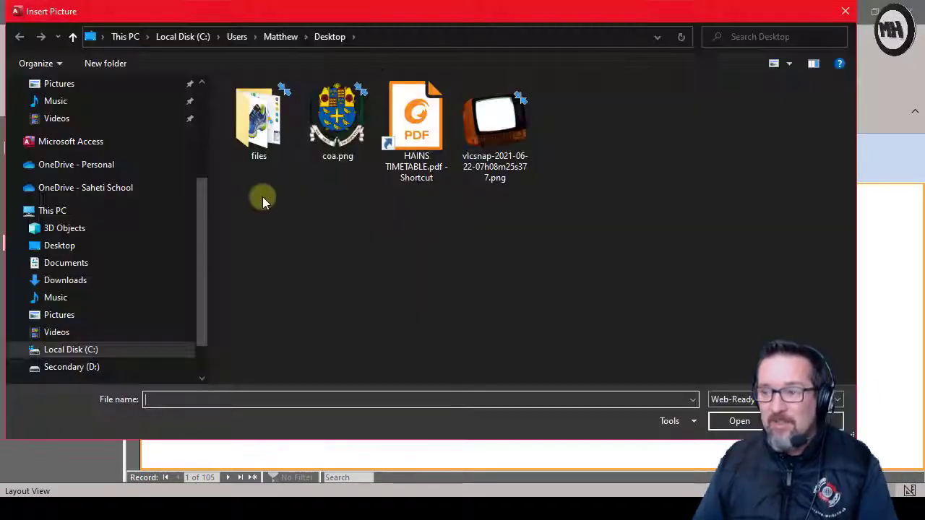
pyautogui.click(337, 119)
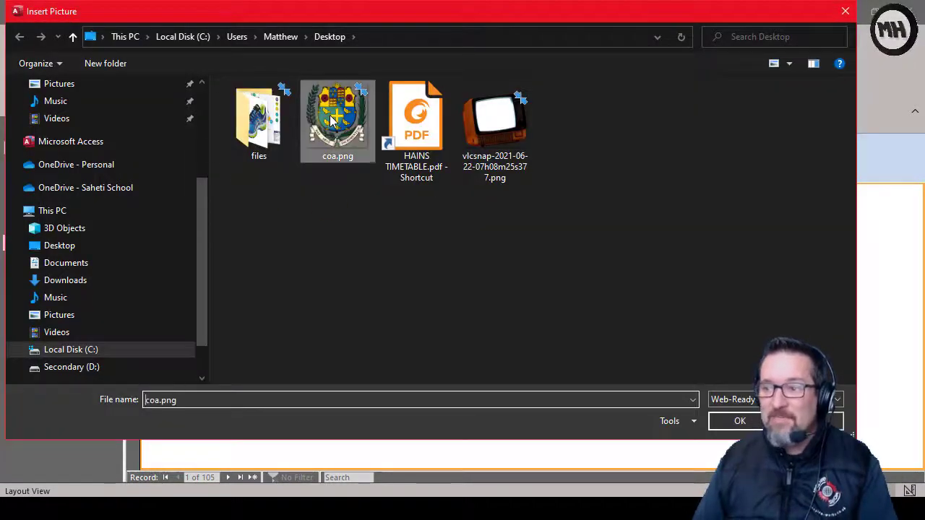
pyautogui.click(741, 421)
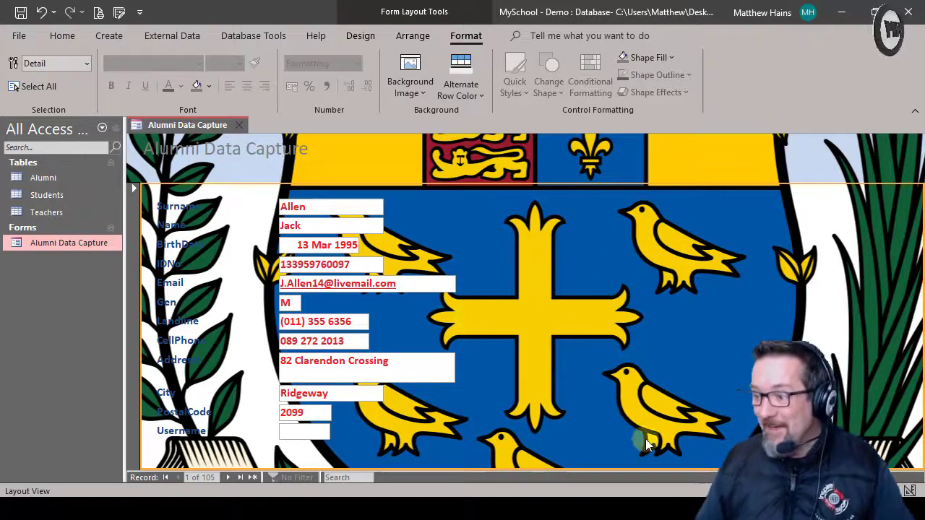
pyautogui.click(554, 156)
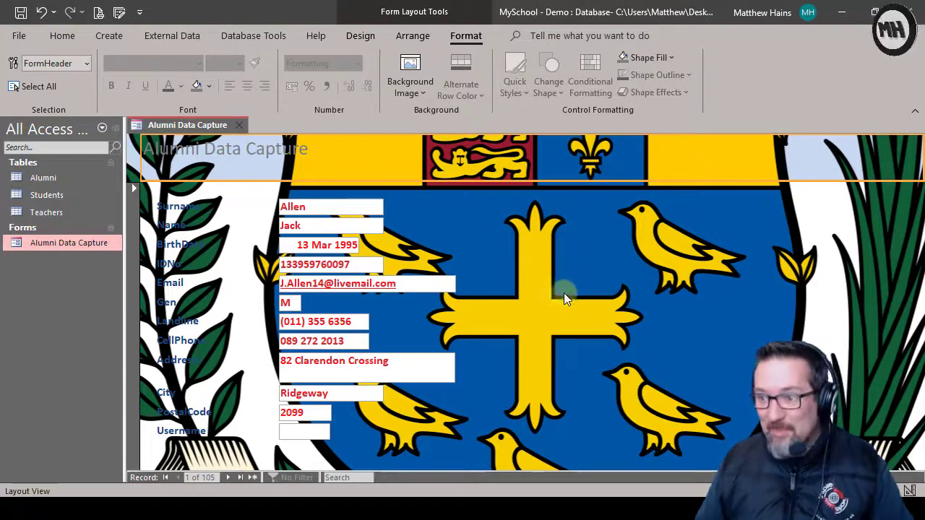
# - Switch the Alumni Data Capture form from Layout View to Design View
pyautogui.click(69, 39)
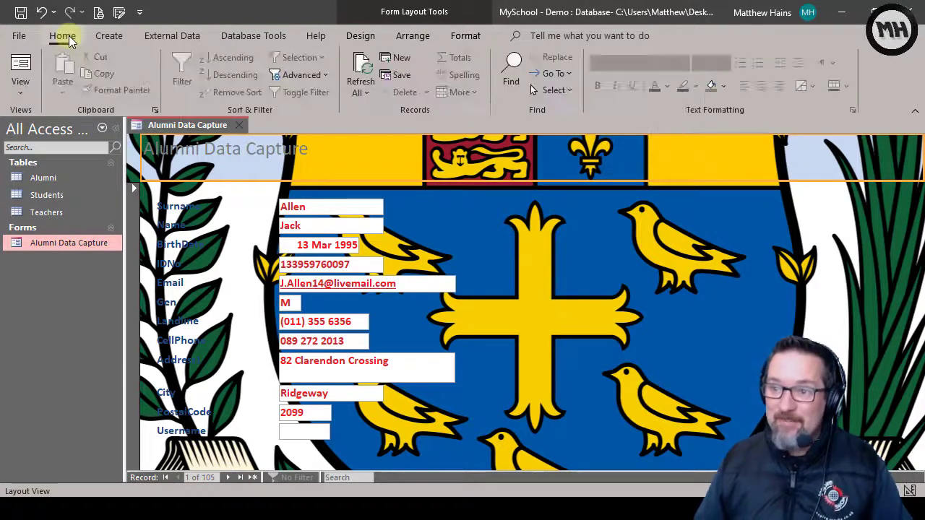
pyautogui.click(20, 88)
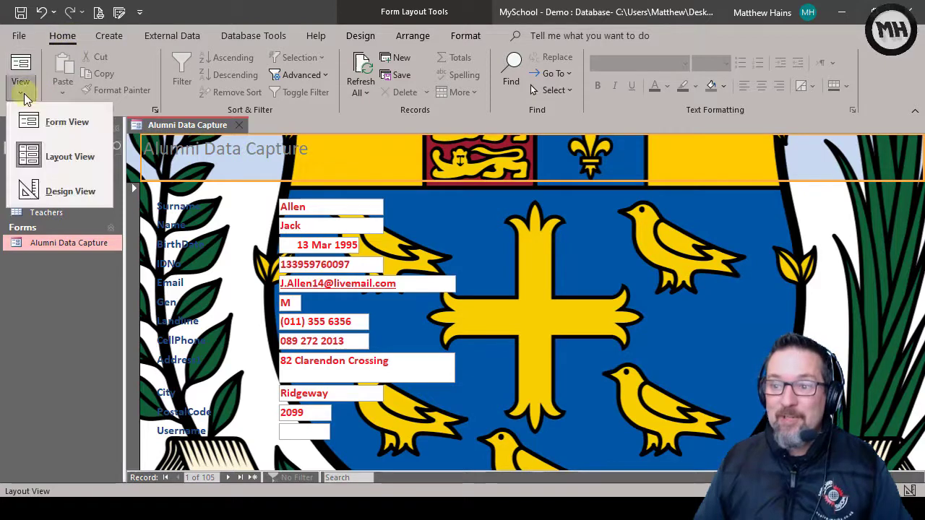
pyautogui.click(64, 191)
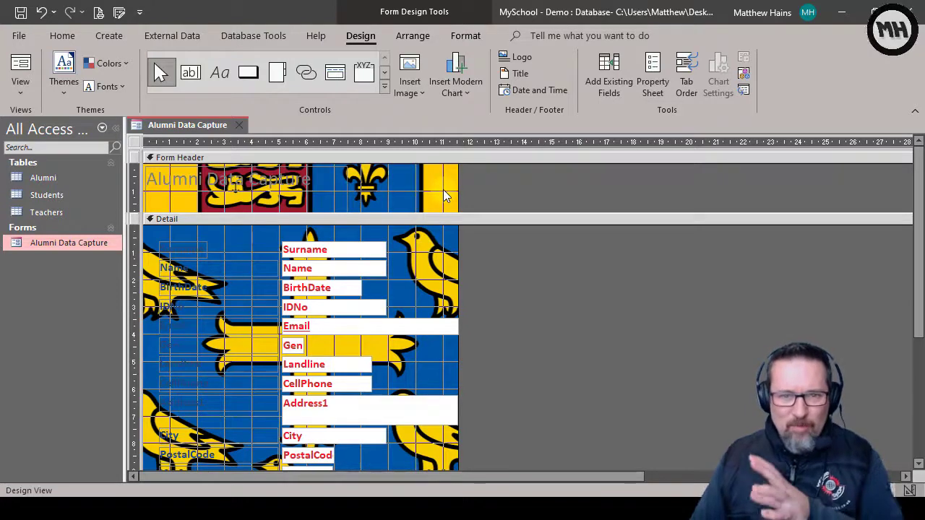
# - Set the Picture Size Mode of the whole Form to Zoom in the Property Sheet
pyautogui.click(652, 94)
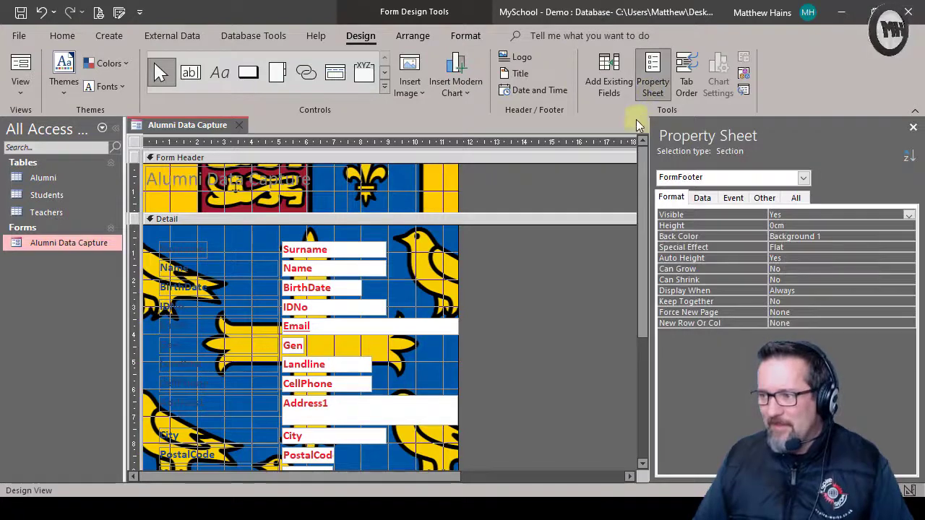
pyautogui.click(803, 177)
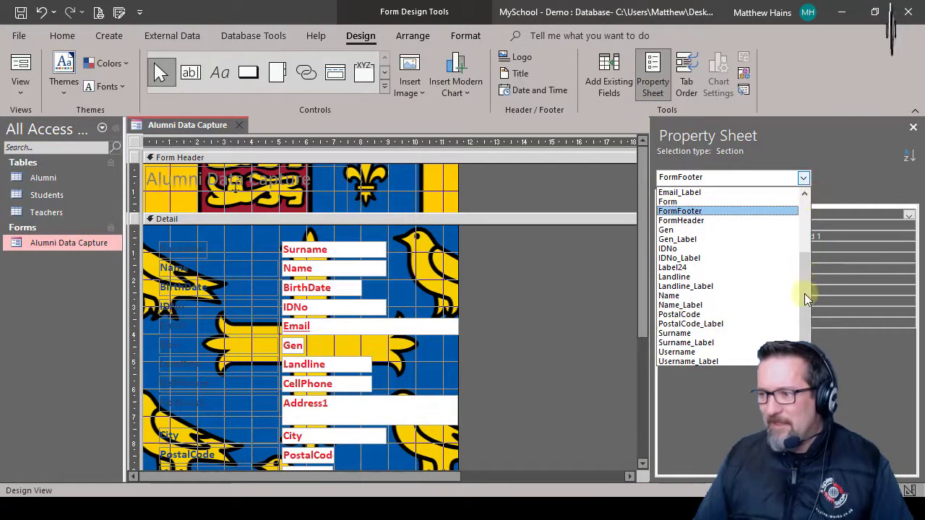
pyautogui.moveTo(805, 293); pyautogui.dragTo(806, 224)
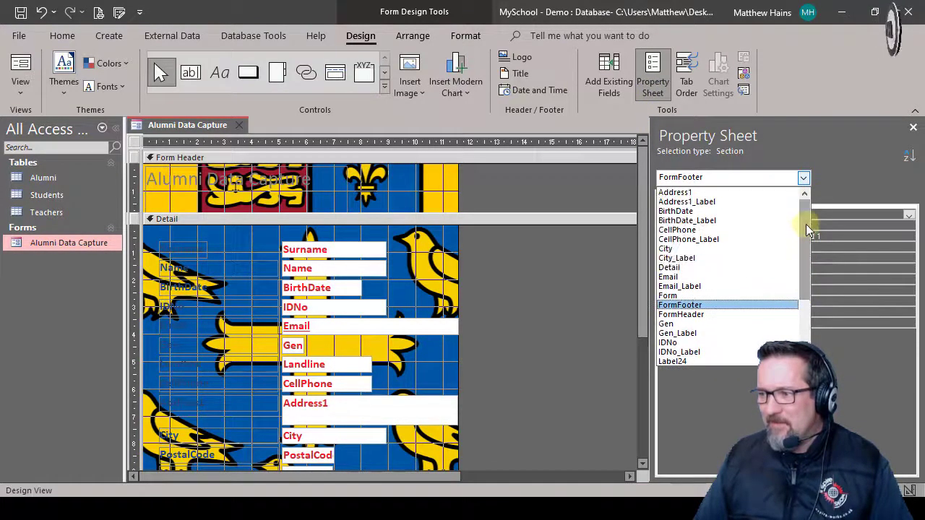
pyautogui.click(718, 296)
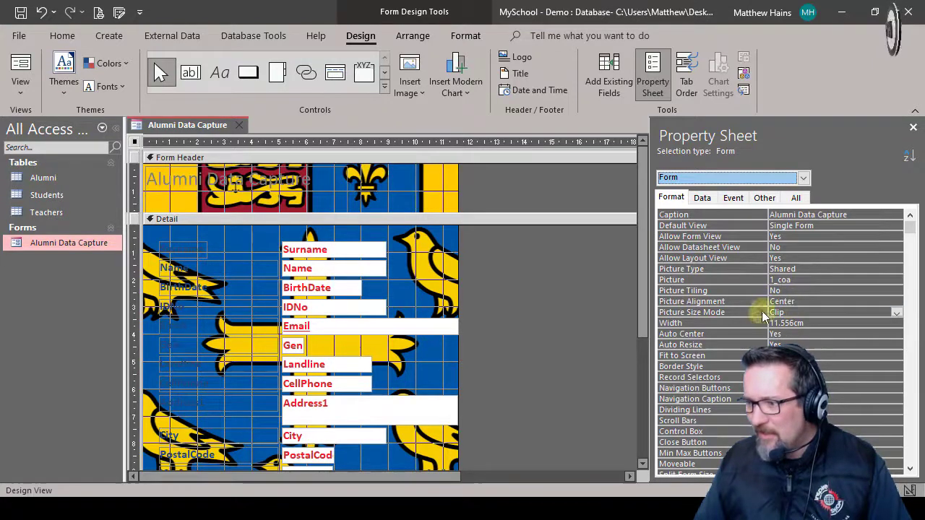
pyautogui.click(800, 314)
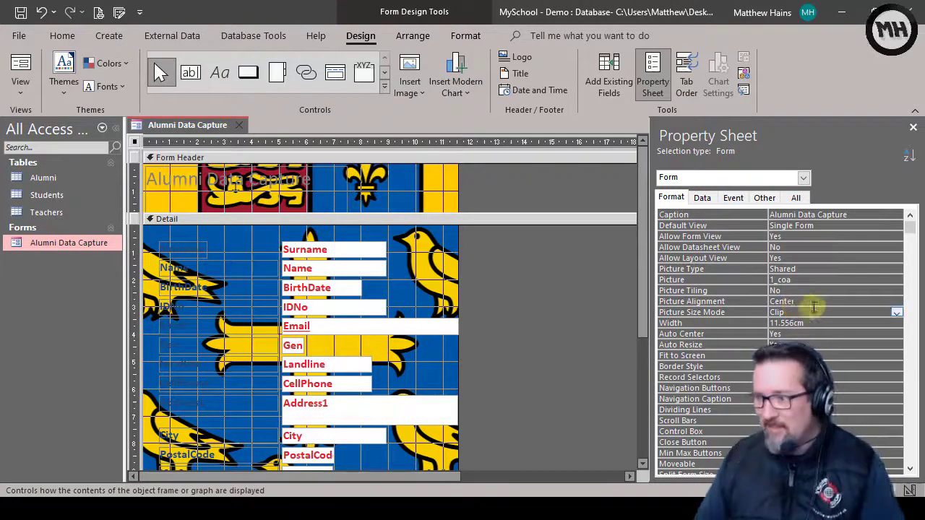
pyautogui.click(896, 315)
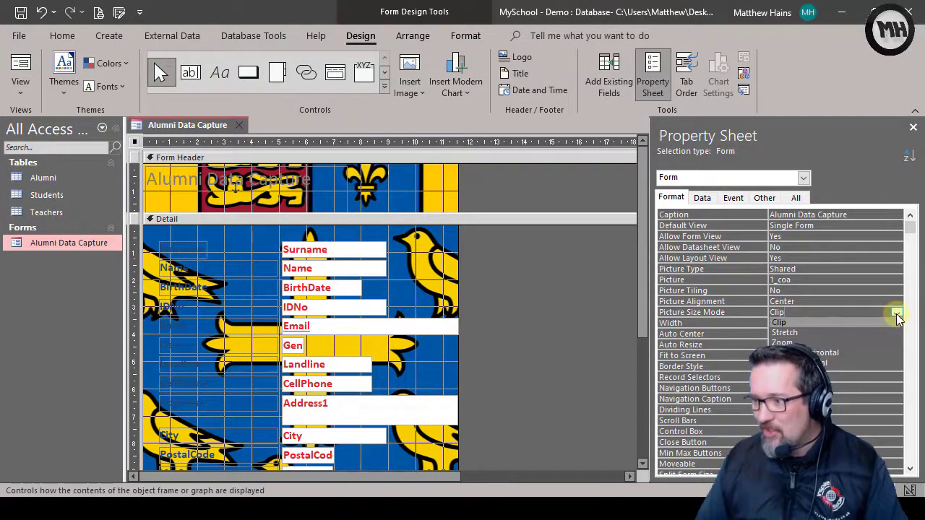
pyautogui.click(851, 341)
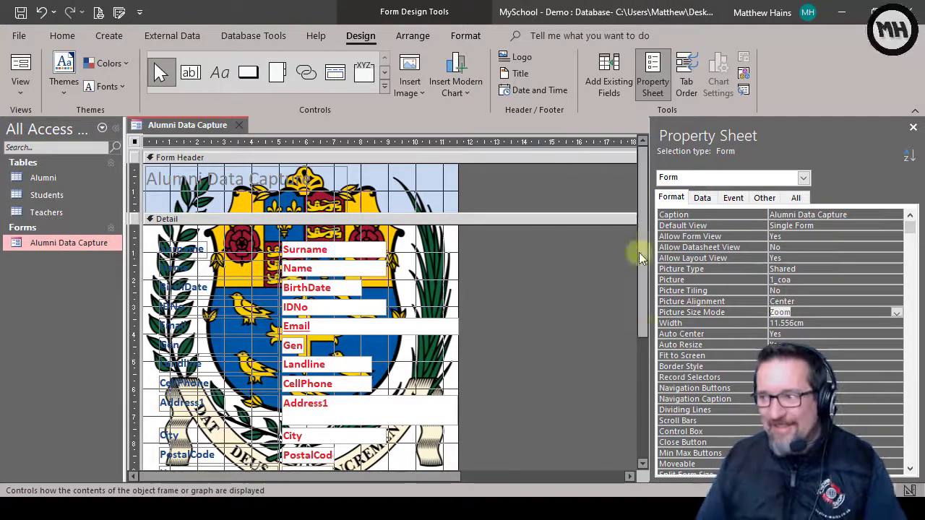
# - Close the Property Sheet and reopen it with the Form Properties command
pyautogui.click(913, 128)
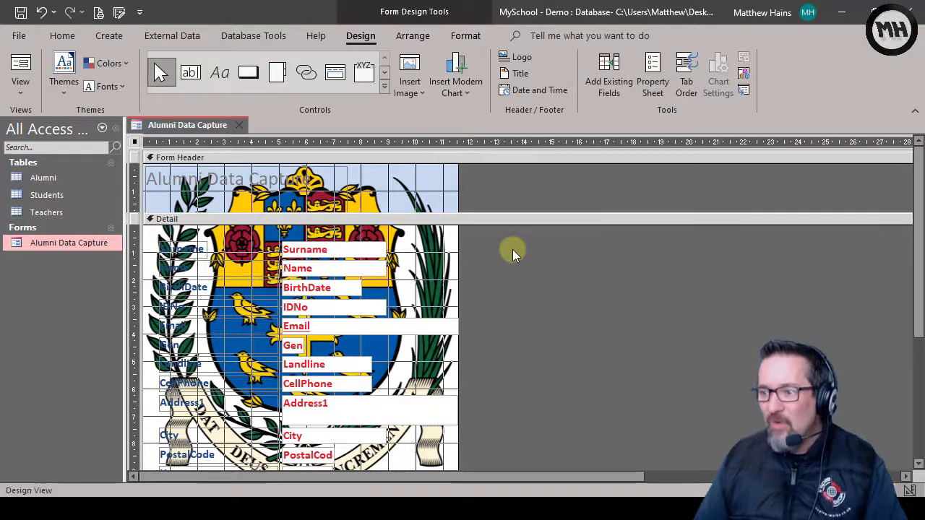
pyautogui.rightClick(512, 249)
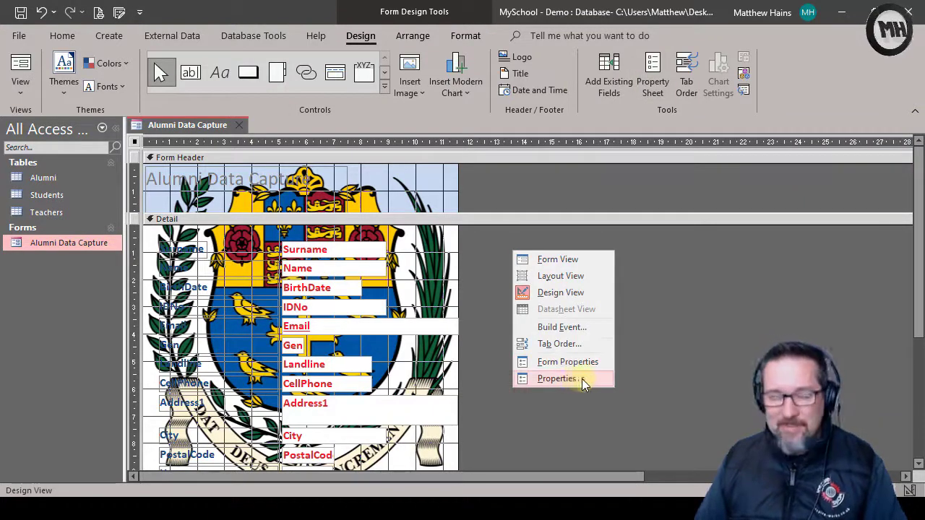
pyautogui.click(590, 362)
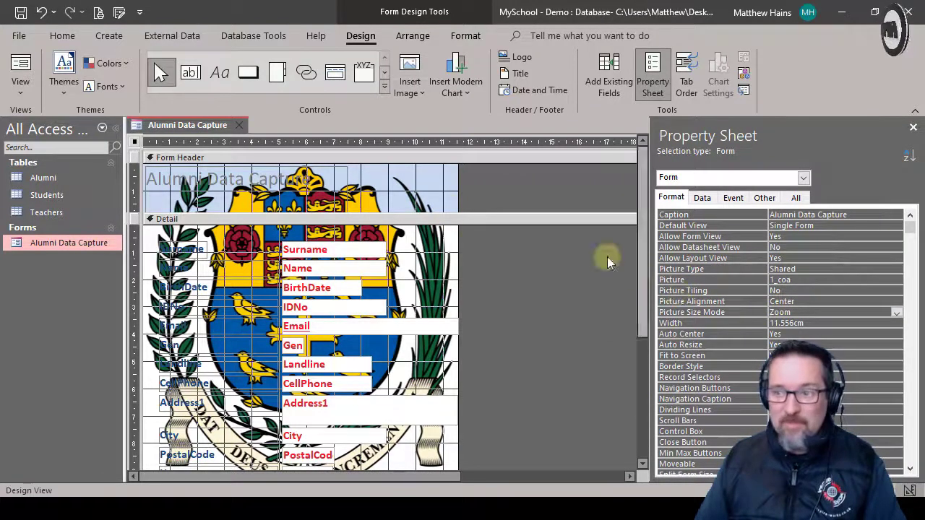
# - Preview the form with its resized background image in Form View, and return to Design View
pyautogui.click(21, 65)
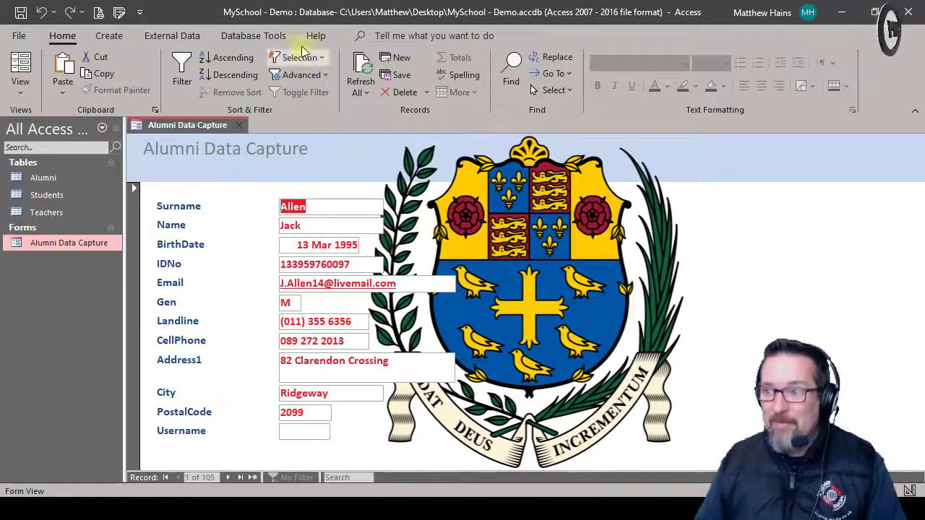
pyautogui.click(21, 87)
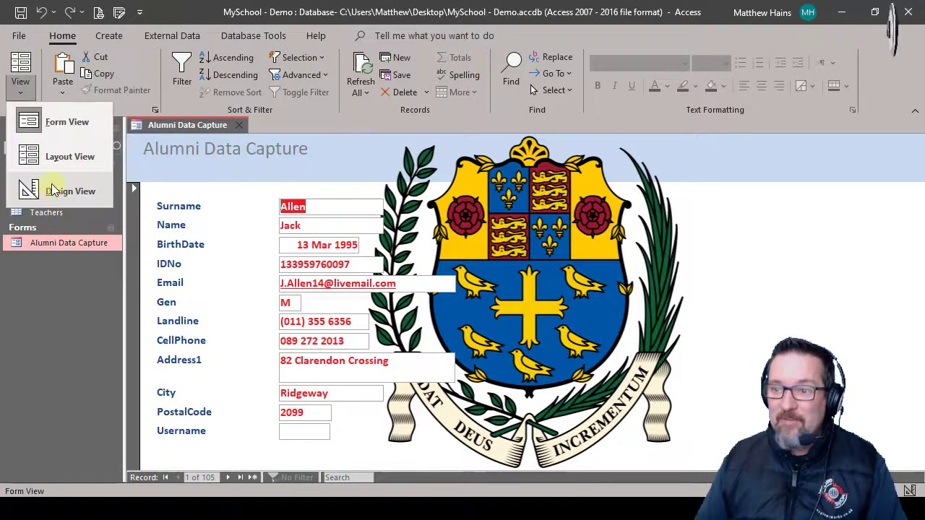
pyautogui.click(53, 192)
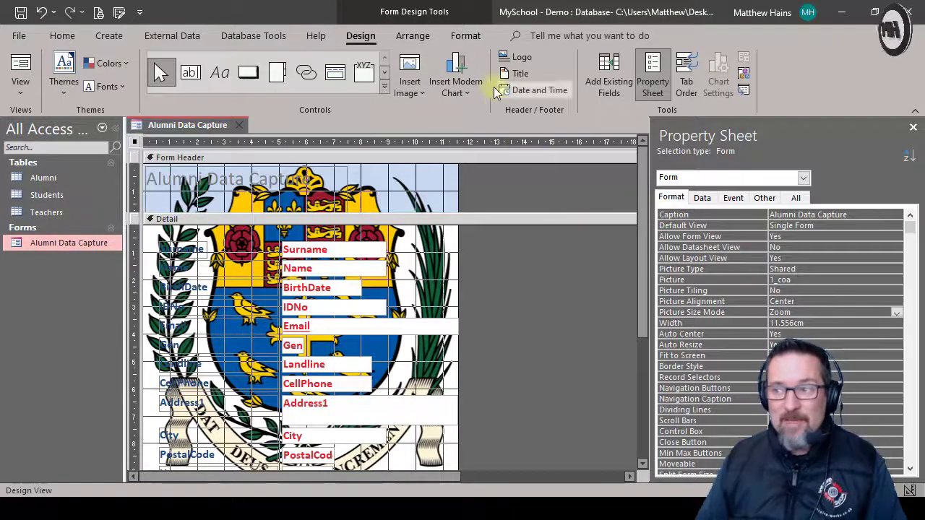
# - Give the Alumni Data Capture title label in the Form Header a black background fill and white text
pyautogui.click(467, 37)
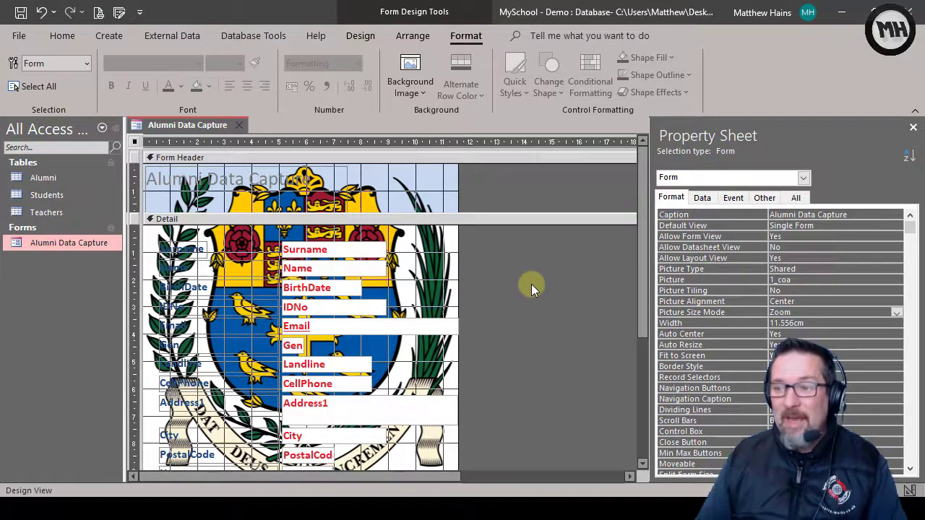
pyautogui.click(237, 189)
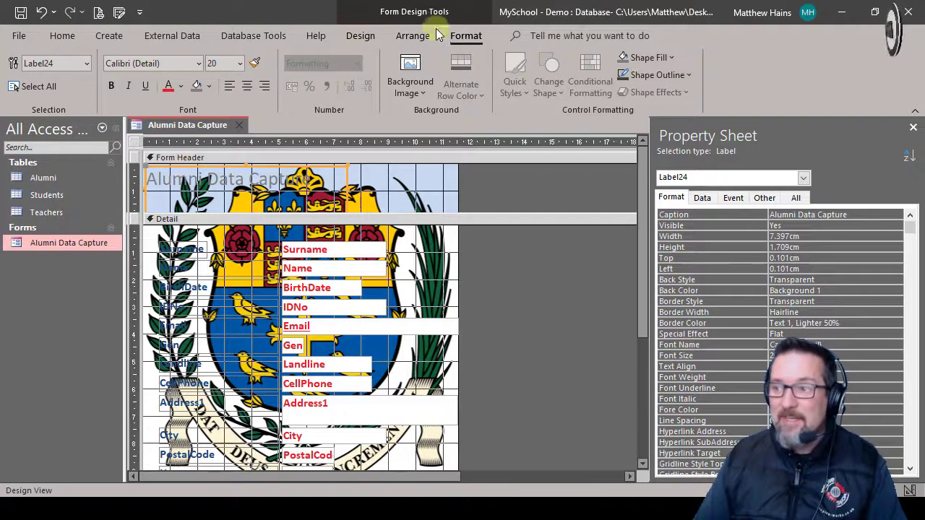
pyautogui.click(357, 36)
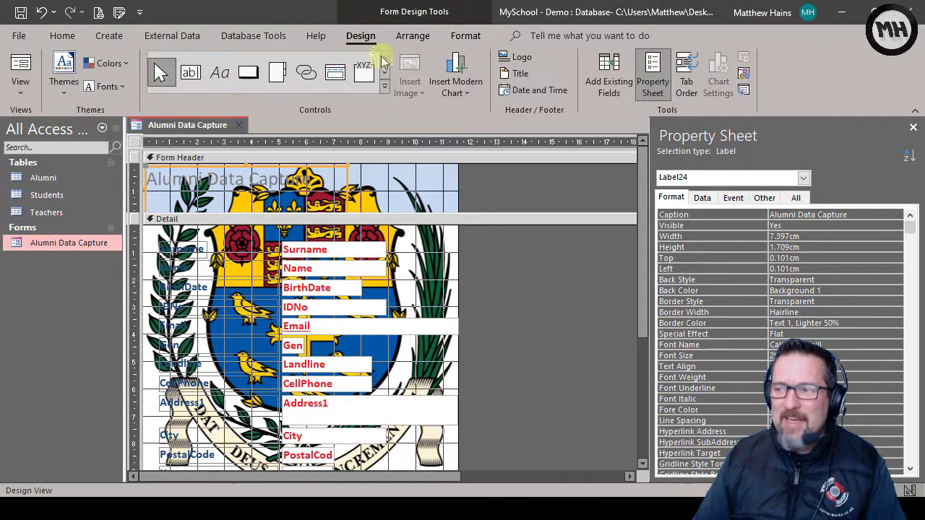
pyautogui.click(466, 36)
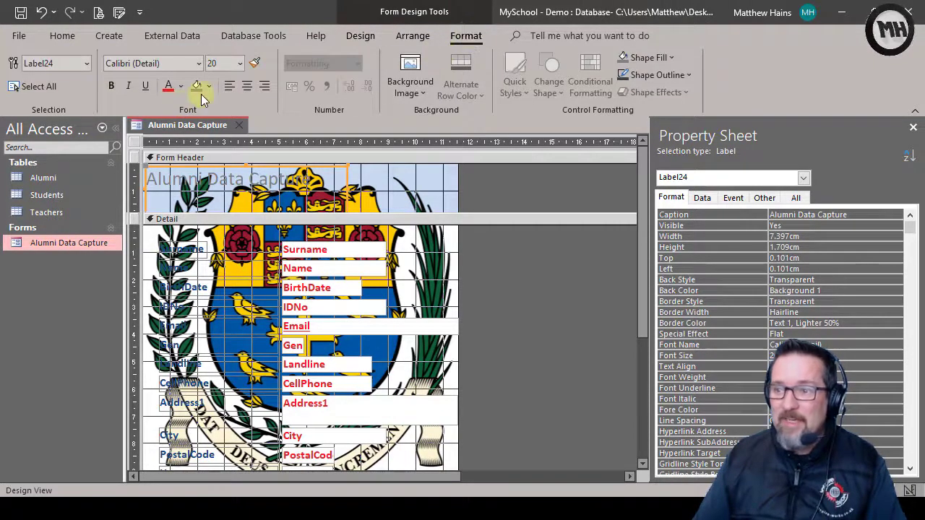
pyautogui.click(207, 90)
pyautogui.click(209, 145)
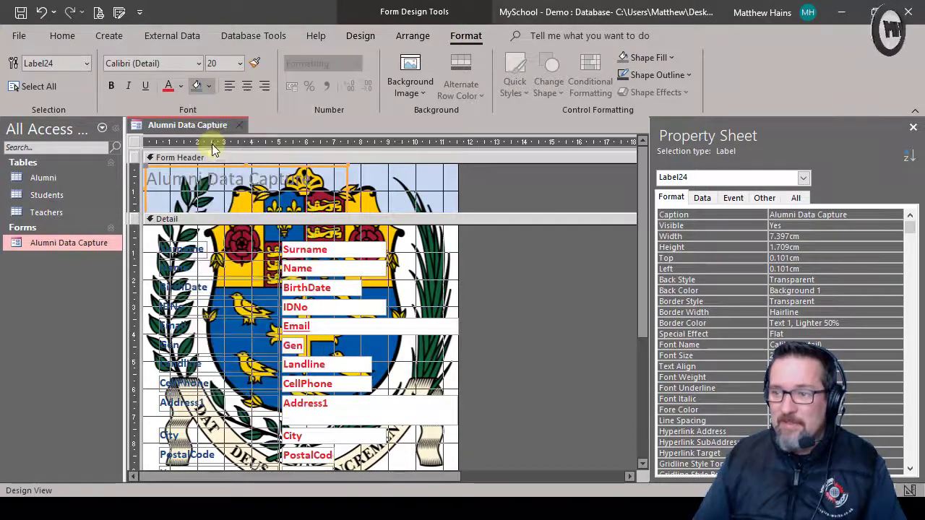
pyautogui.click(181, 86)
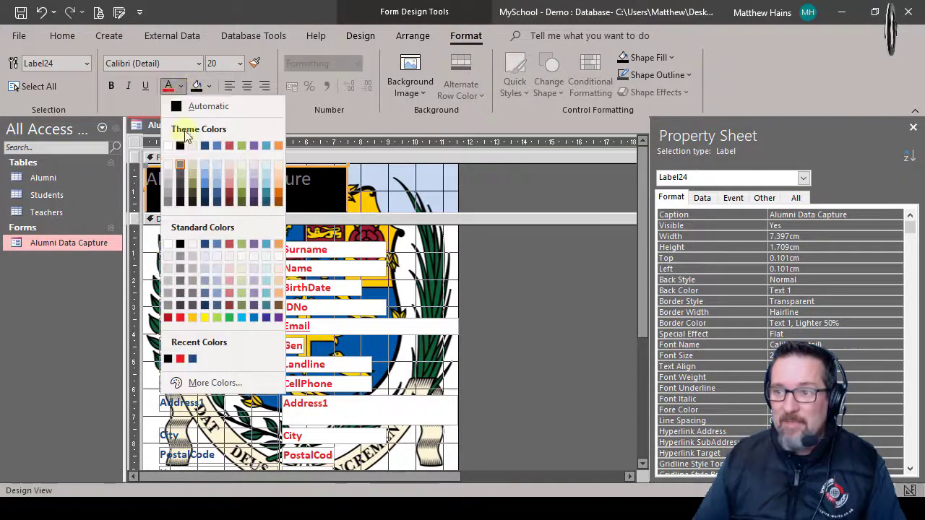
pyautogui.click(172, 145)
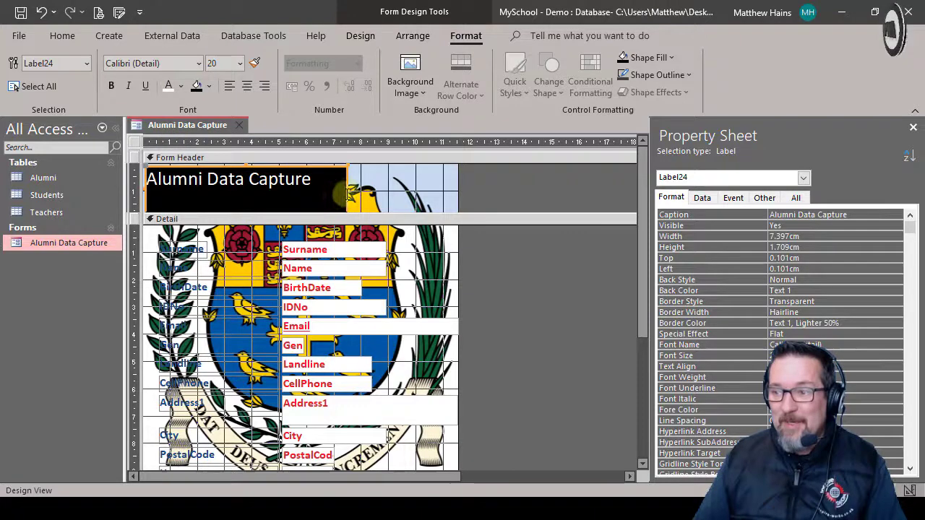
# - Resize the title label to about 11.4 by 1.5 cm at the top of the Form Header and shrink the header to fit it
pyautogui.moveTo(348, 164); pyautogui.dragTo(458, 165)
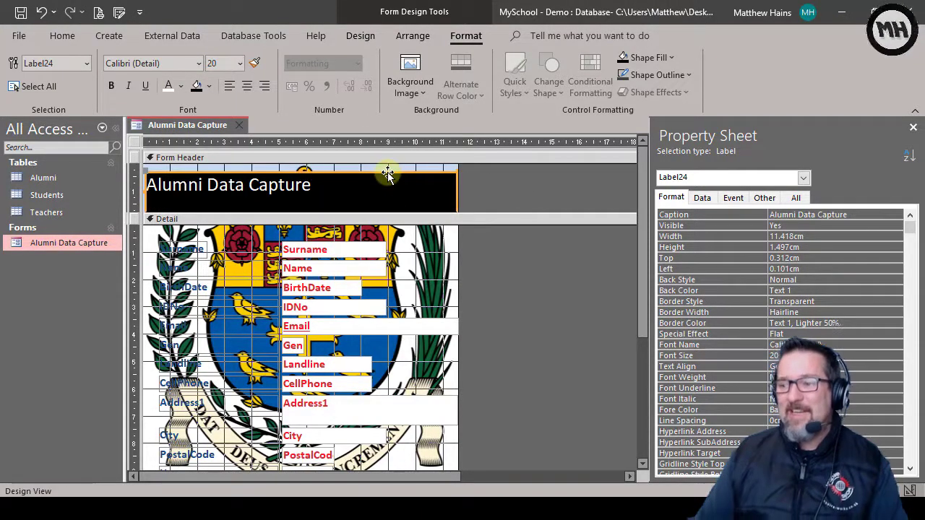
pyautogui.moveTo(388, 164); pyautogui.dragTo(385, 155)
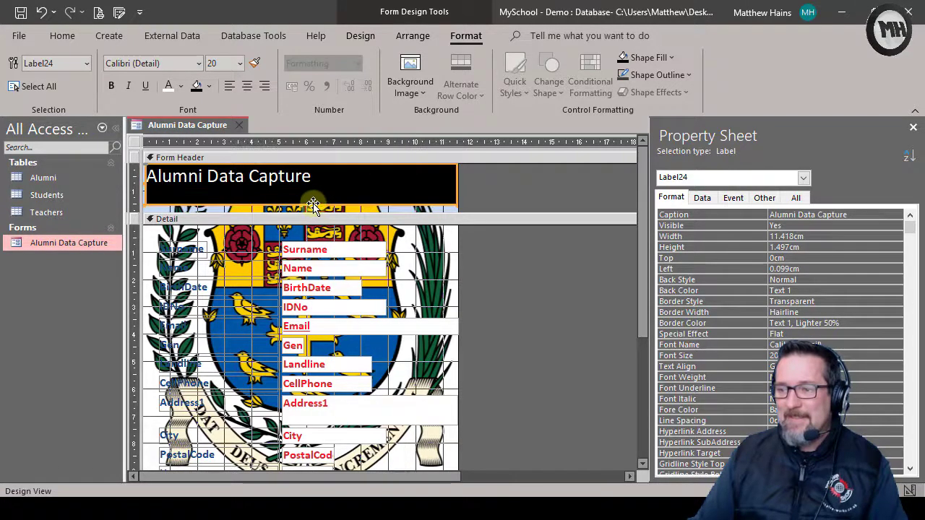
pyautogui.moveTo(312, 211); pyautogui.dragTo(312, 202)
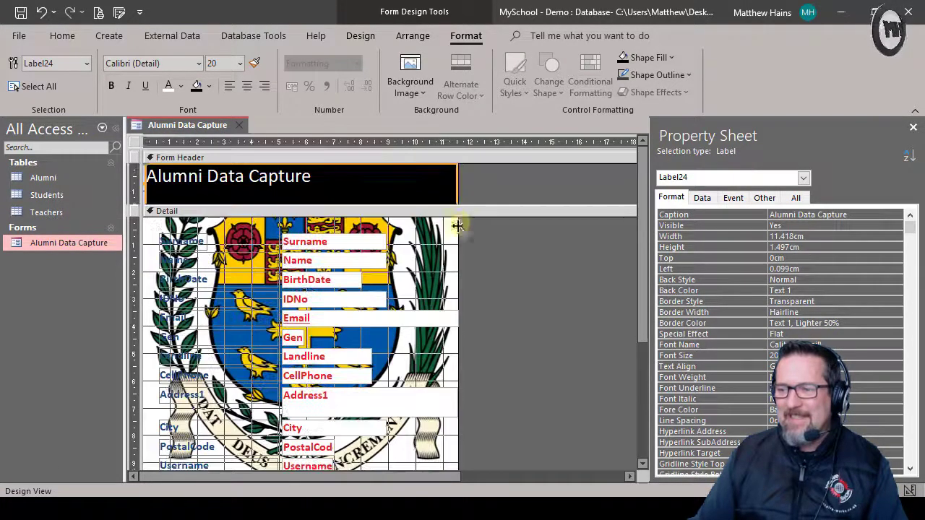
pyautogui.click(532, 261)
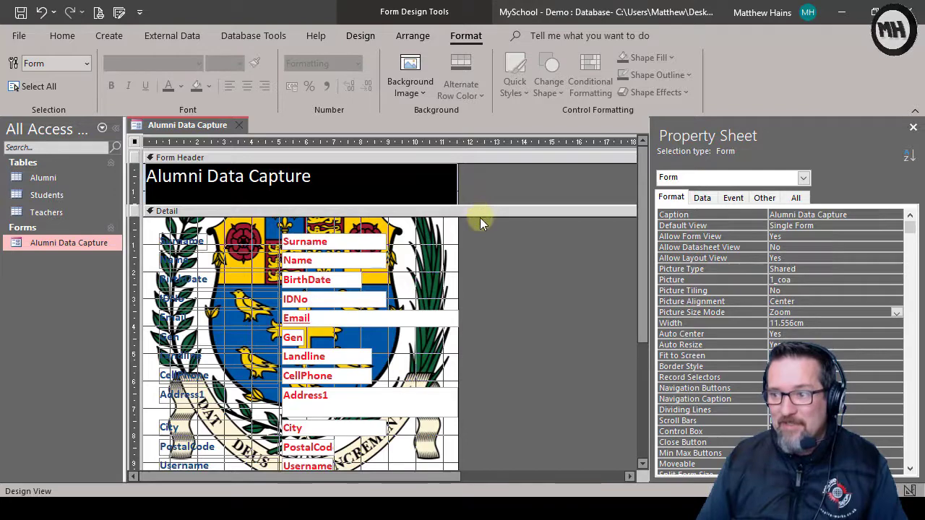
# - Expand the Form Footer section to about 1.4 cm high and give it a yellow back color (#FFF200)
pyautogui.scroll(-3, 484, 267)
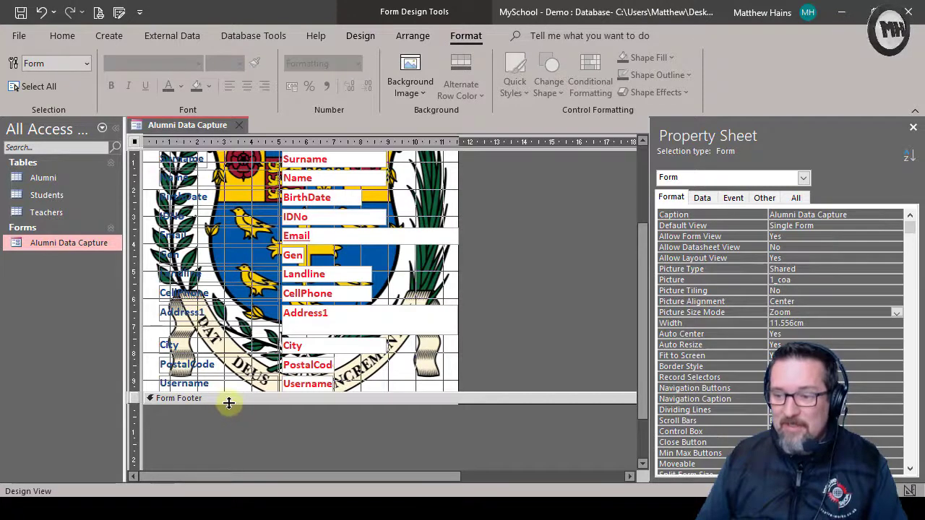
pyautogui.moveTo(229, 402); pyautogui.dragTo(226, 441)
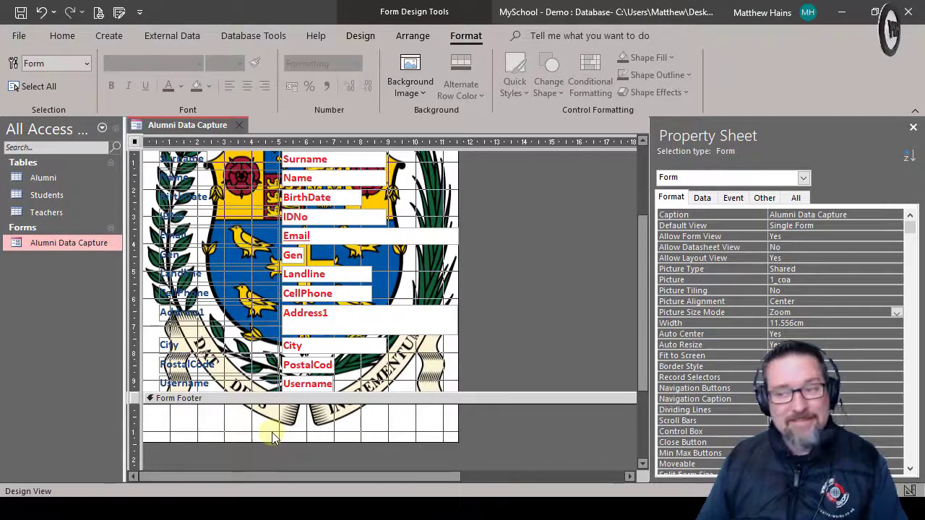
pyautogui.rightClick(387, 419)
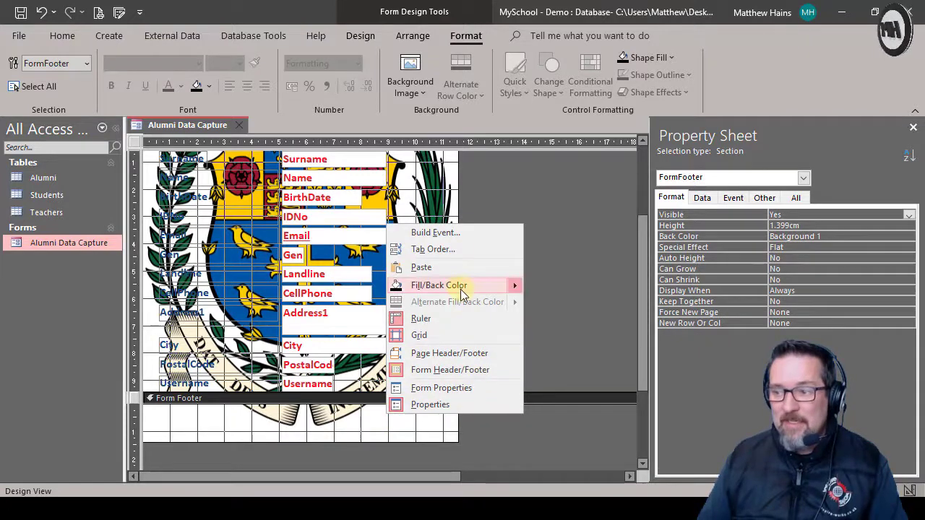
pyautogui.moveTo(461, 289)
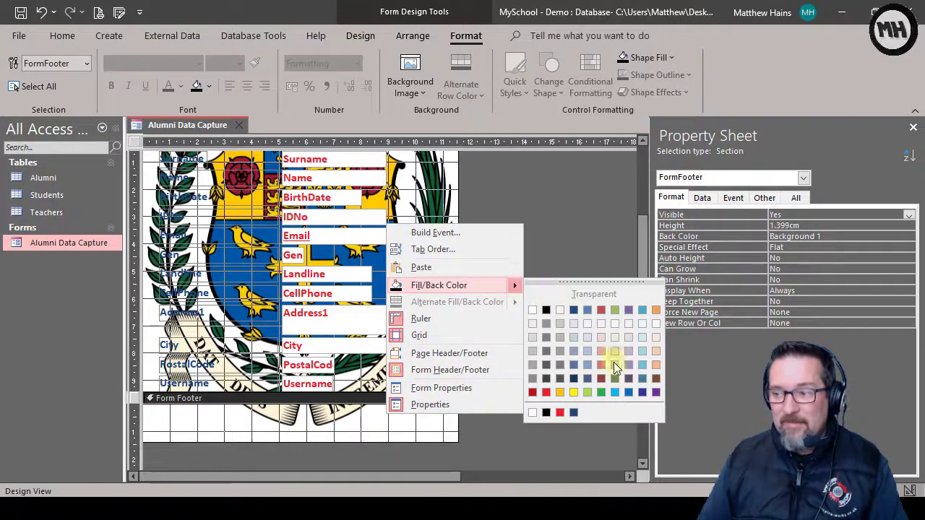
pyautogui.click(575, 390)
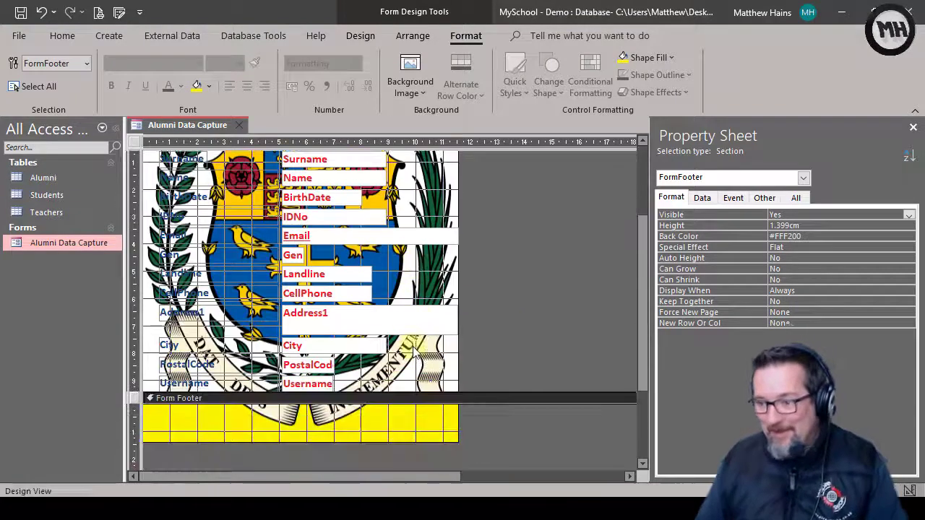
# - Switch the Alumni Data Capture form from Design View to Layout View
pyautogui.scroll(3, 208, 415)
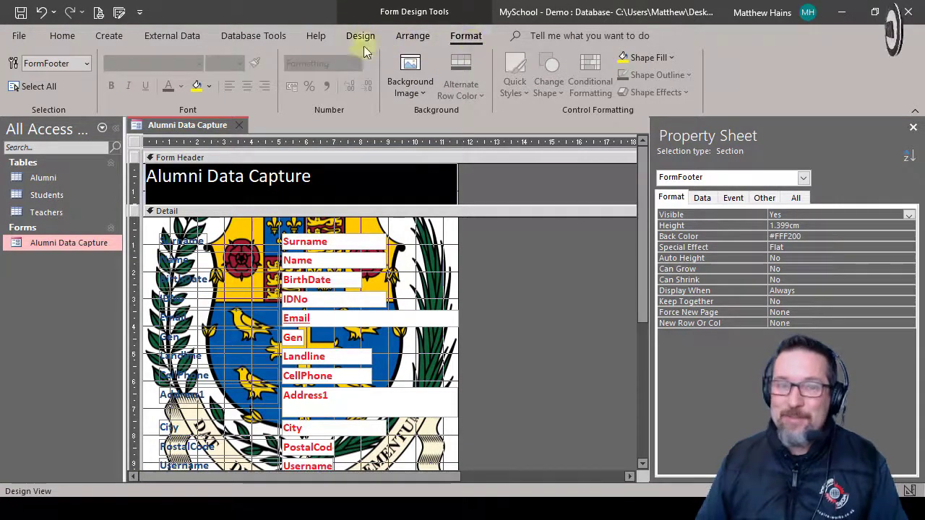
pyautogui.rightClick(482, 246)
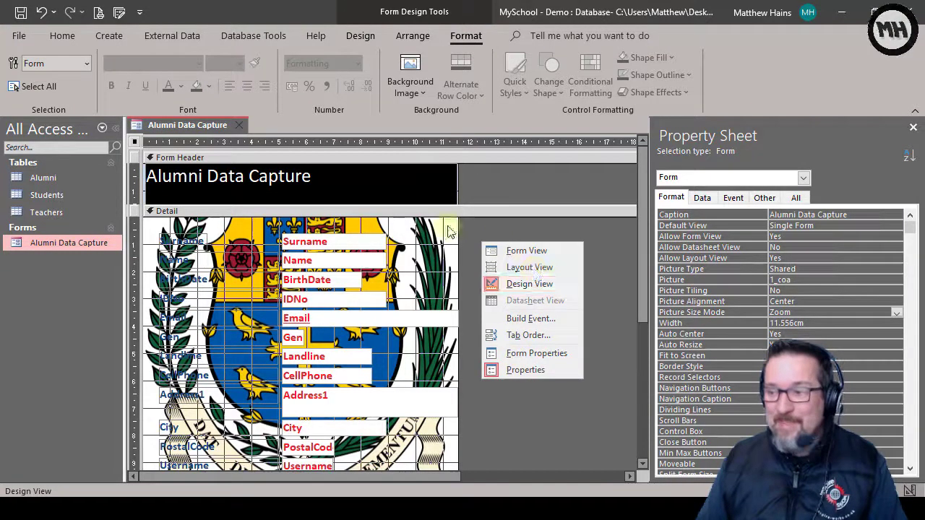
pyautogui.click(62, 35)
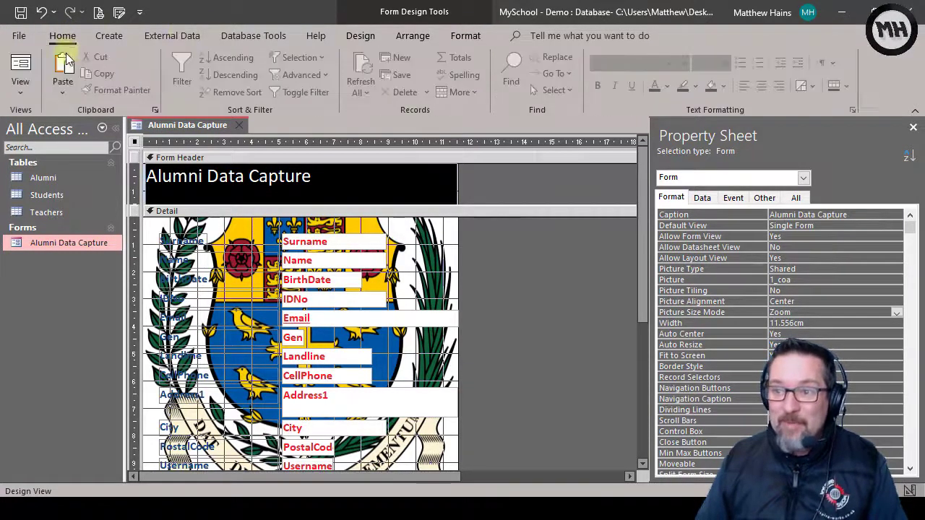
pyautogui.click(29, 91)
pyautogui.click(73, 156)
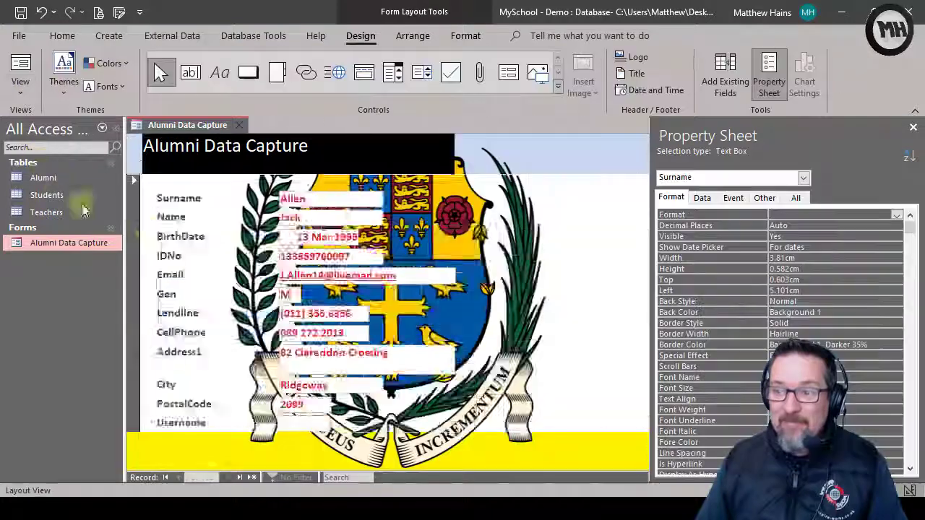
# - Move the Surname label beside the first field's text box and shift the Name, BirthDate and IDNo labels upward out of line
pyautogui.click(179, 238)
pyautogui.click(178, 217)
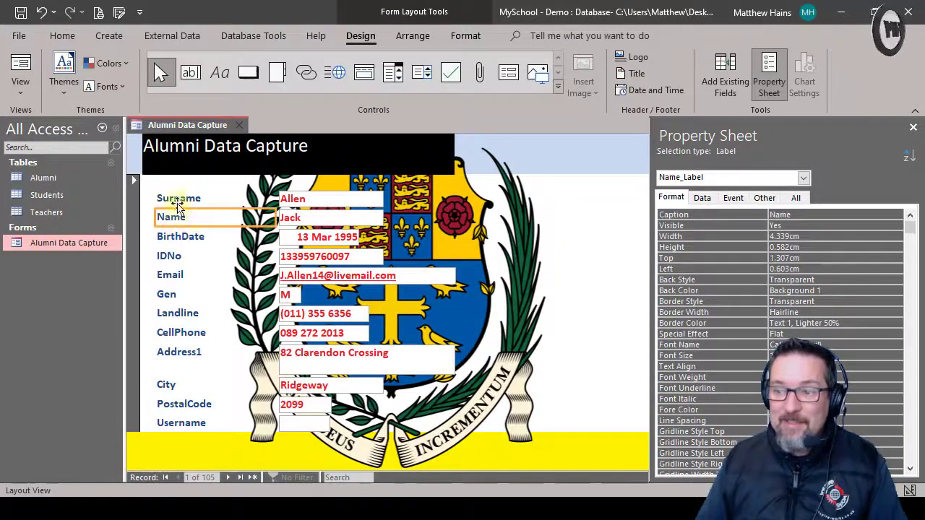
pyautogui.click(175, 200)
pyautogui.moveTo(177, 199); pyautogui.dragTo(263, 182)
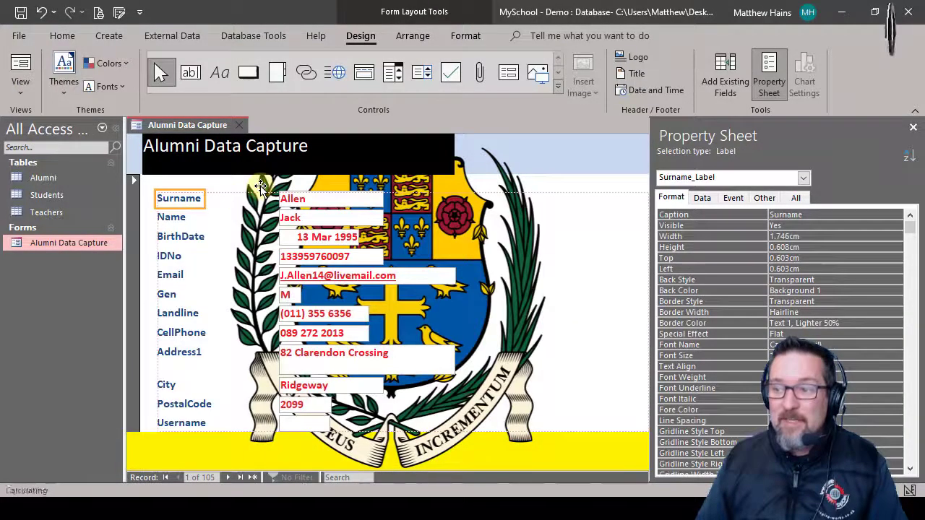
pyautogui.moveTo(172, 221); pyautogui.dragTo(172, 204)
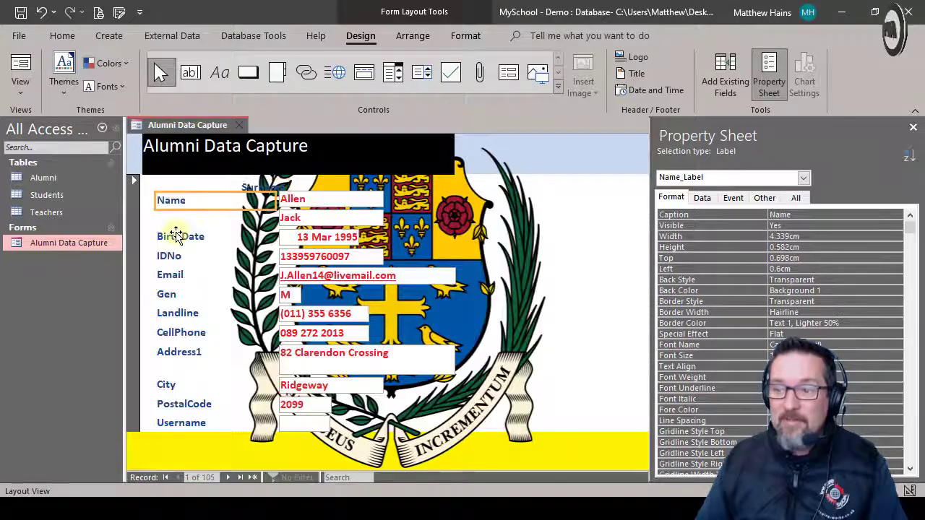
pyautogui.moveTo(177, 236)
pyautogui.mouseDown()
pyautogui.moveTo(186, 222)
pyautogui.moveTo(190, 234)
pyautogui.mouseUp()
pyautogui.click(180, 248)
# - Scatter the Email, Gen, Landline, CellPhone, Address1 and City labels out of alignment with their text boxes
pyautogui.click(177, 275)
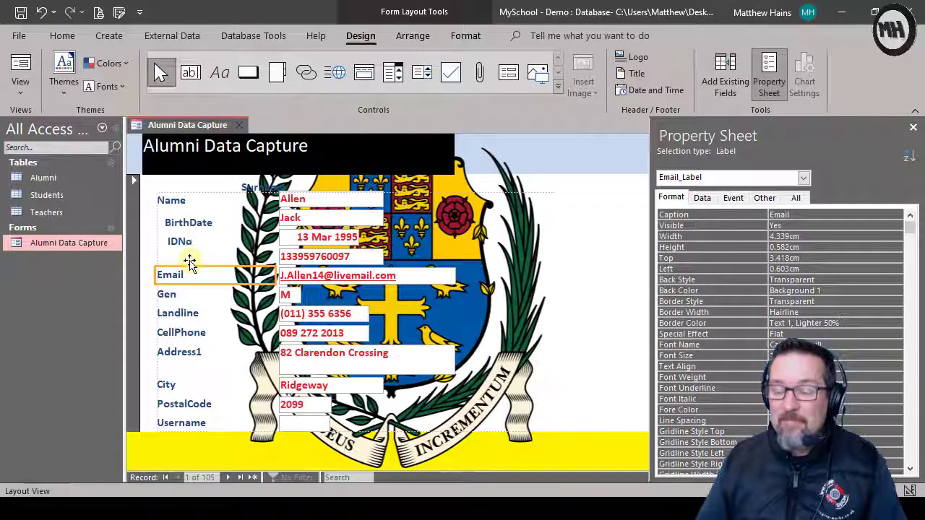
pyautogui.moveTo(177, 274); pyautogui.dragTo(185, 261)
pyautogui.moveTo(169, 295); pyautogui.dragTo(191, 284)
pyautogui.moveTo(192, 316); pyautogui.dragTo(216, 371)
pyautogui.click(186, 334)
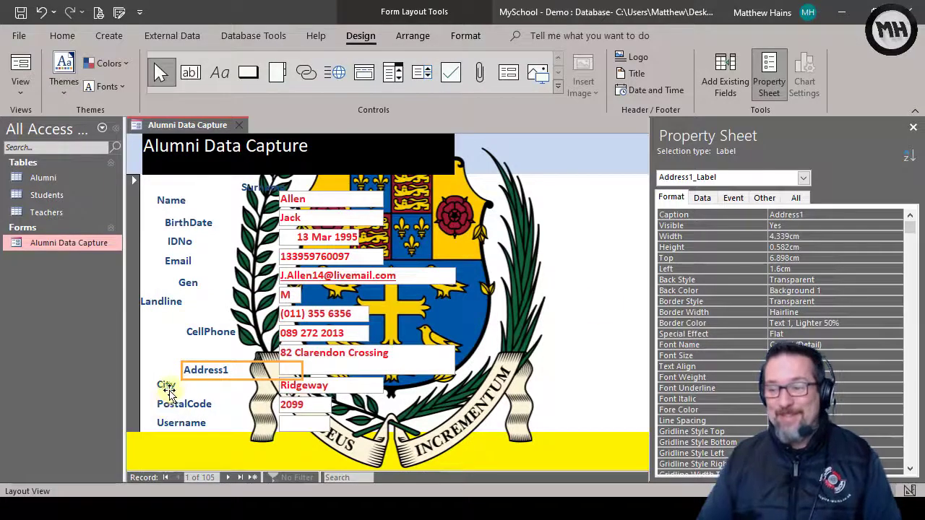
pyautogui.moveTo(168, 390); pyautogui.dragTo(161, 375)
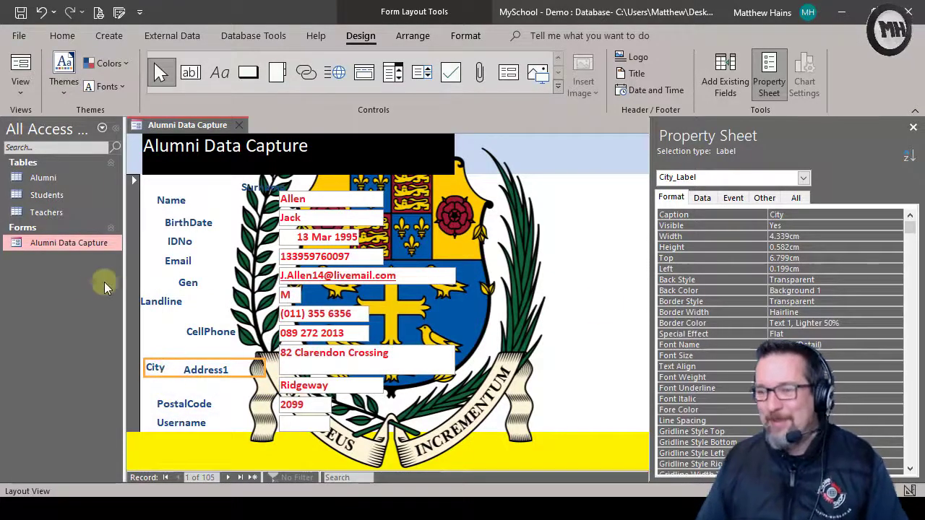